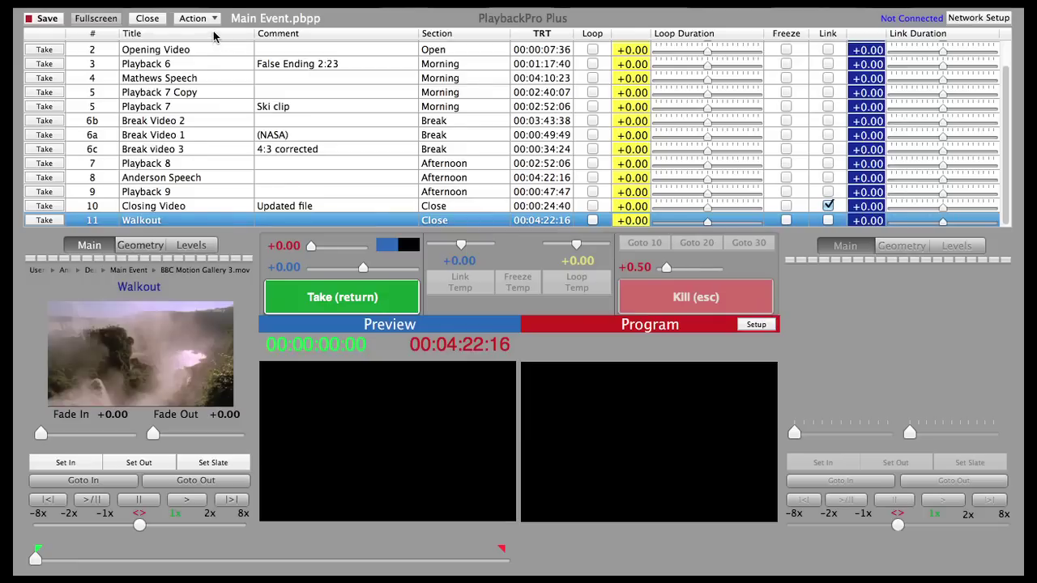
# - Add the alternate walkout movies from the Main Event folder to the playlist through the file browser and from the Finder window
pyautogui.click(213, 19)
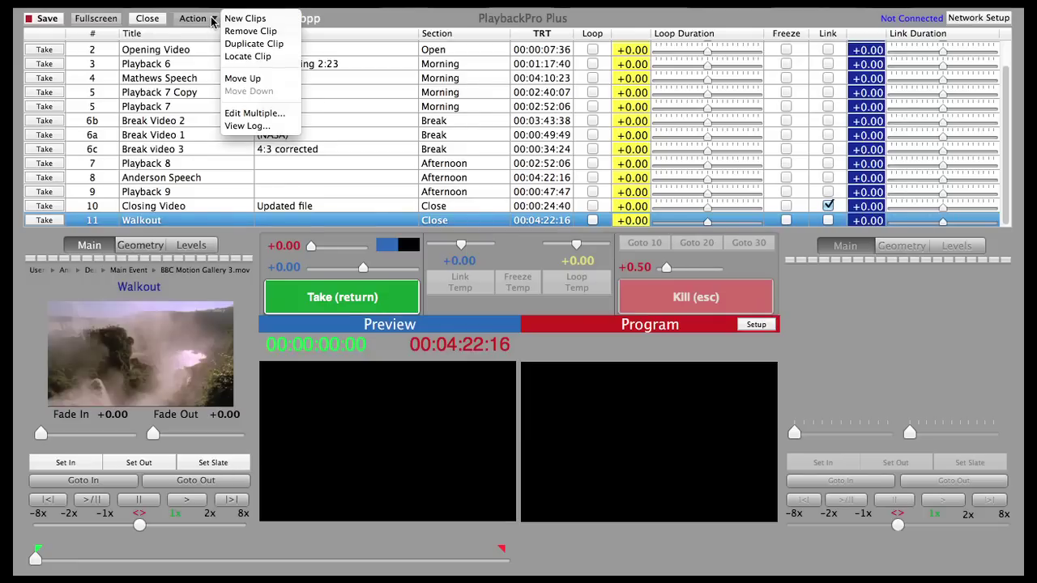
pyautogui.click(234, 19)
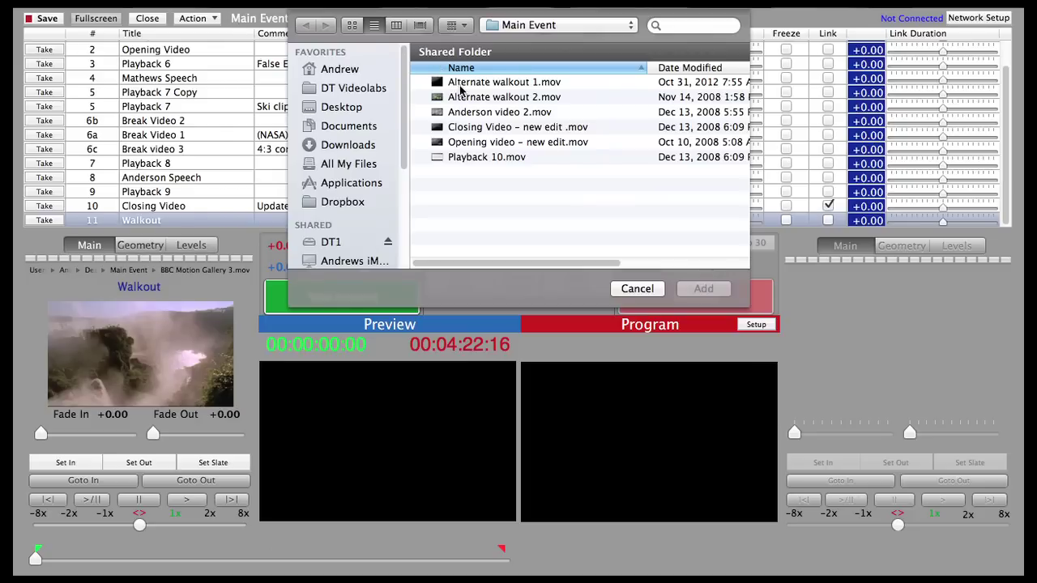
pyautogui.click(467, 97)
pyautogui.click(693, 285)
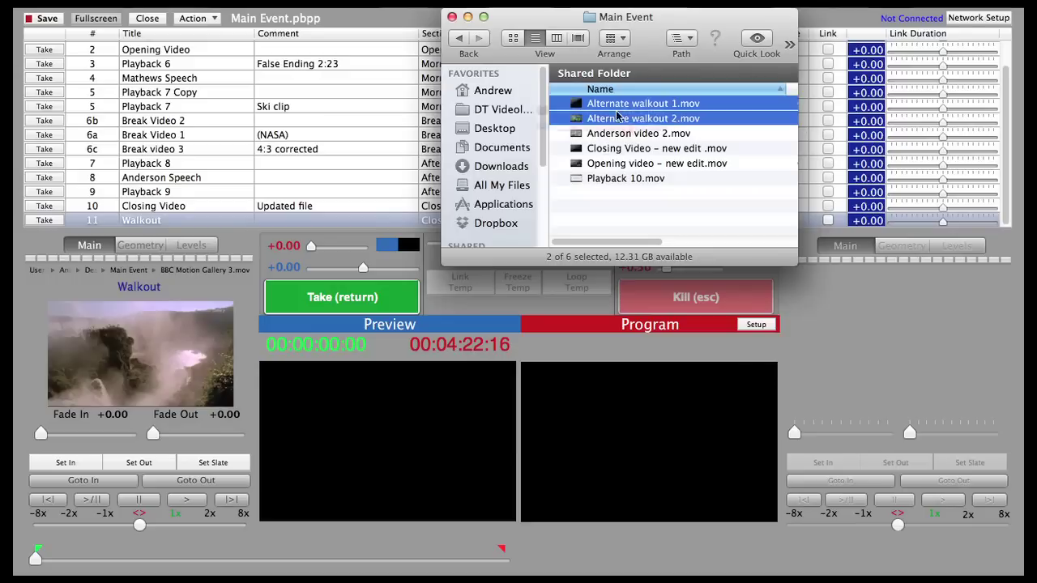
pyautogui.moveTo(638, 111); pyautogui.dragTo(344, 227)
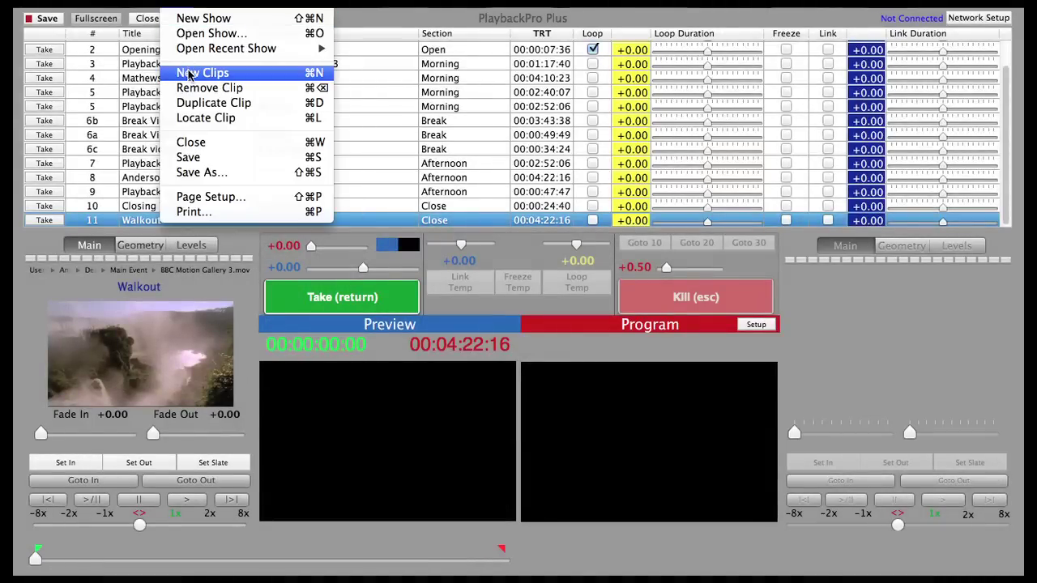
# - Add Alternate walkout 1.mov and Alternate walkout 2.mov to the playlist together as new clips
pyautogui.click(191, 73)
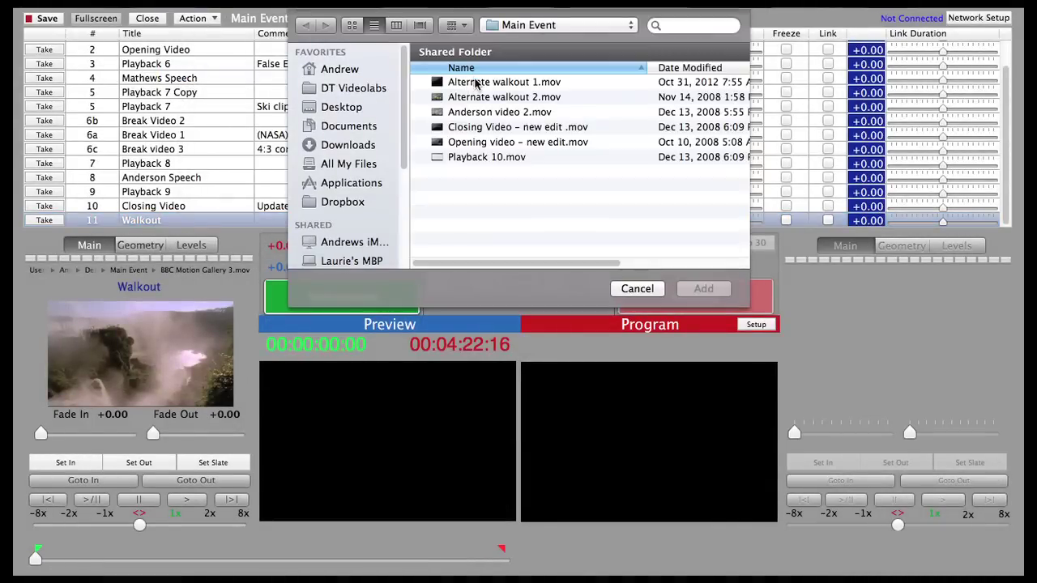
pyautogui.click(477, 82)
pyautogui.keyDown('shift'); pyautogui.click(483, 97); pyautogui.keyUp('shift')
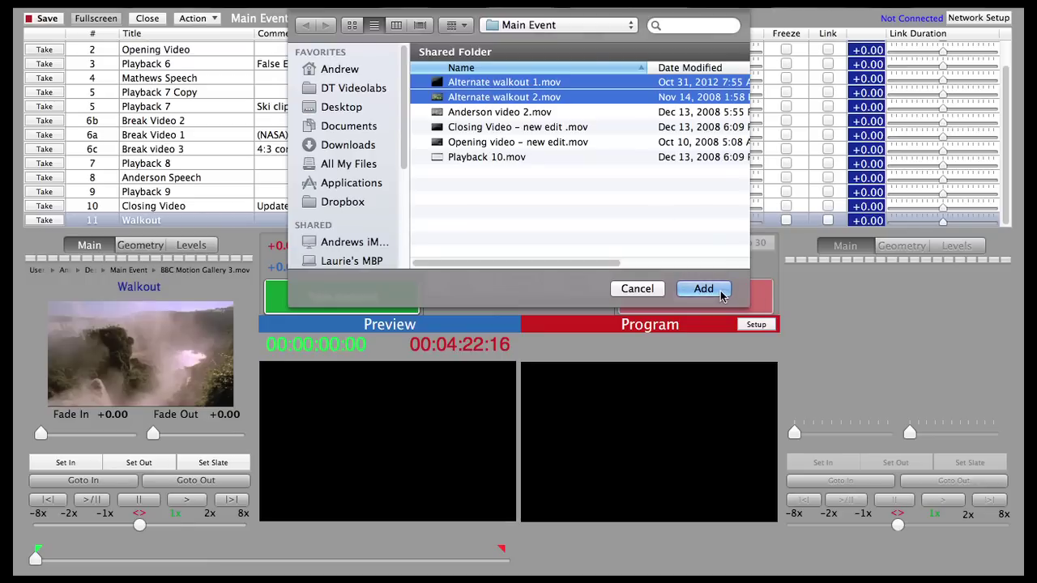
pyautogui.click(720, 293)
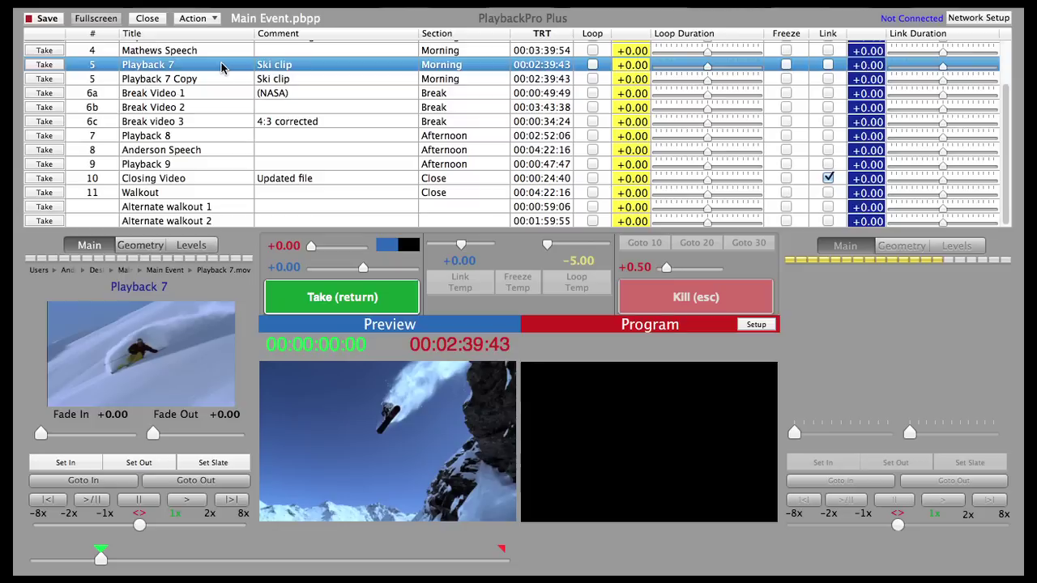
# - Duplicate the Playback 7 clip and check the copy's geometry and levels settings
pyautogui.click(213, 21)
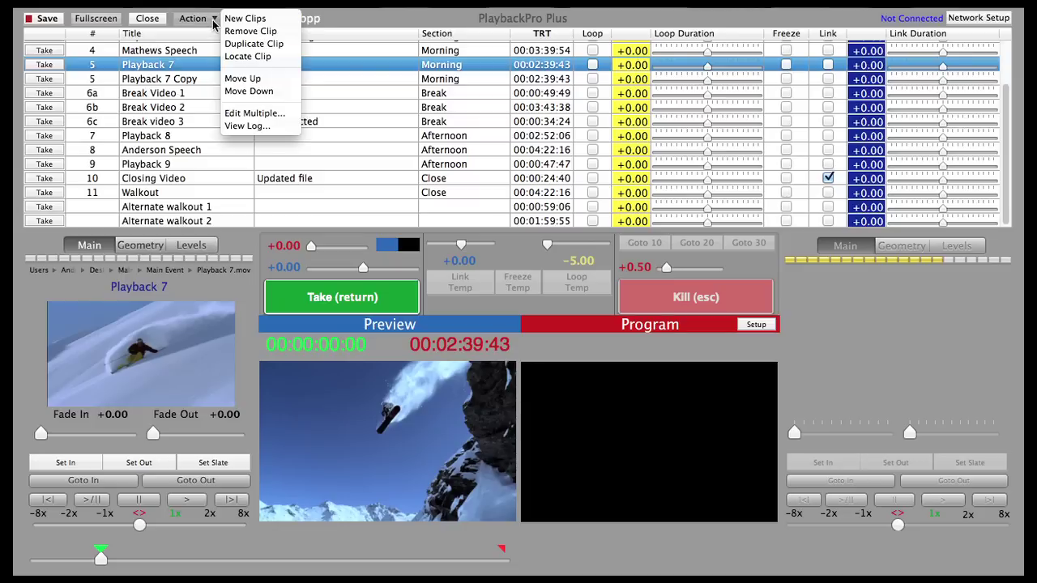
pyautogui.click(243, 44)
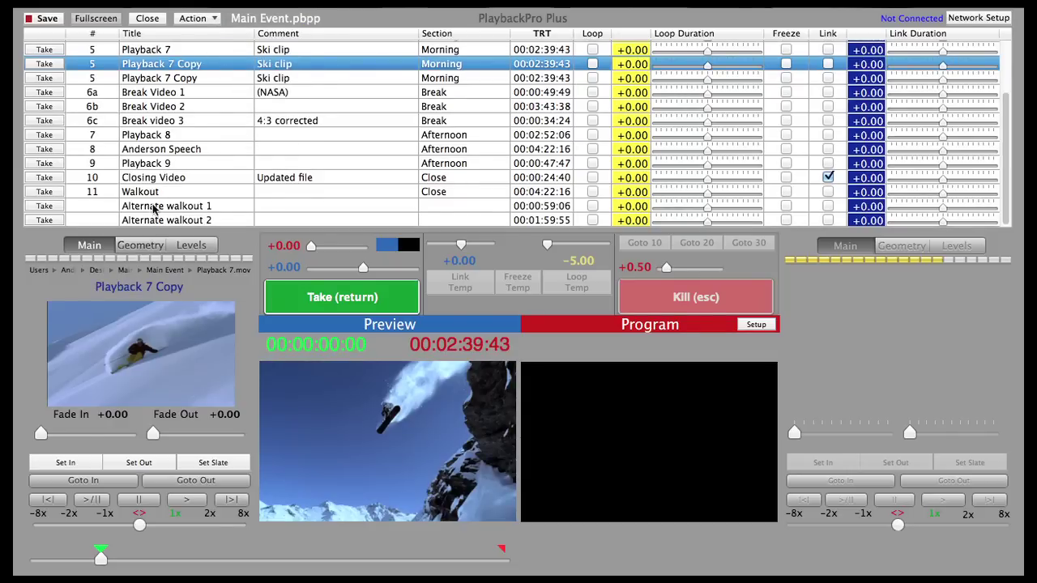
pyautogui.click(139, 243)
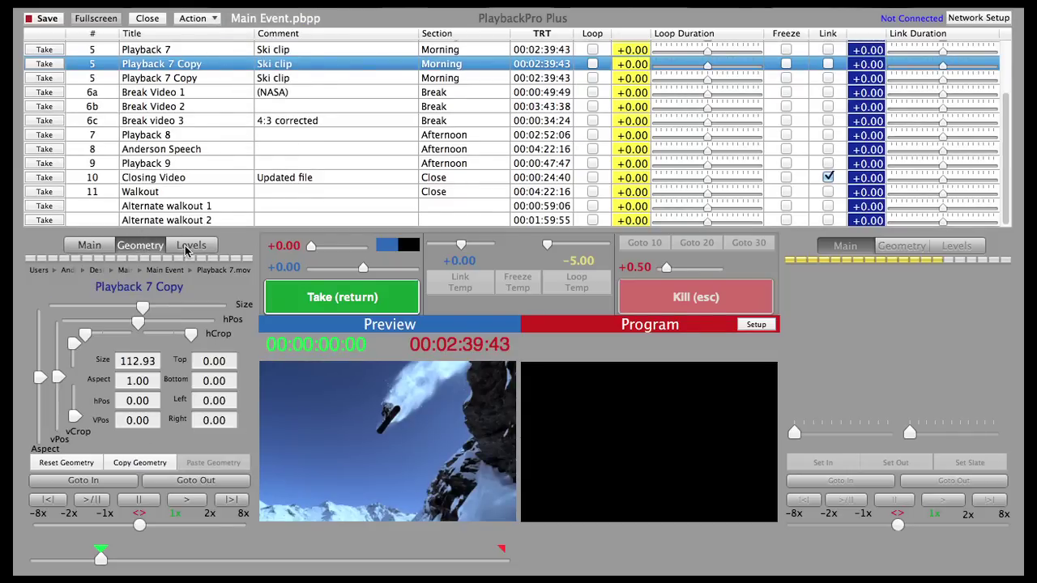
pyautogui.click(188, 248)
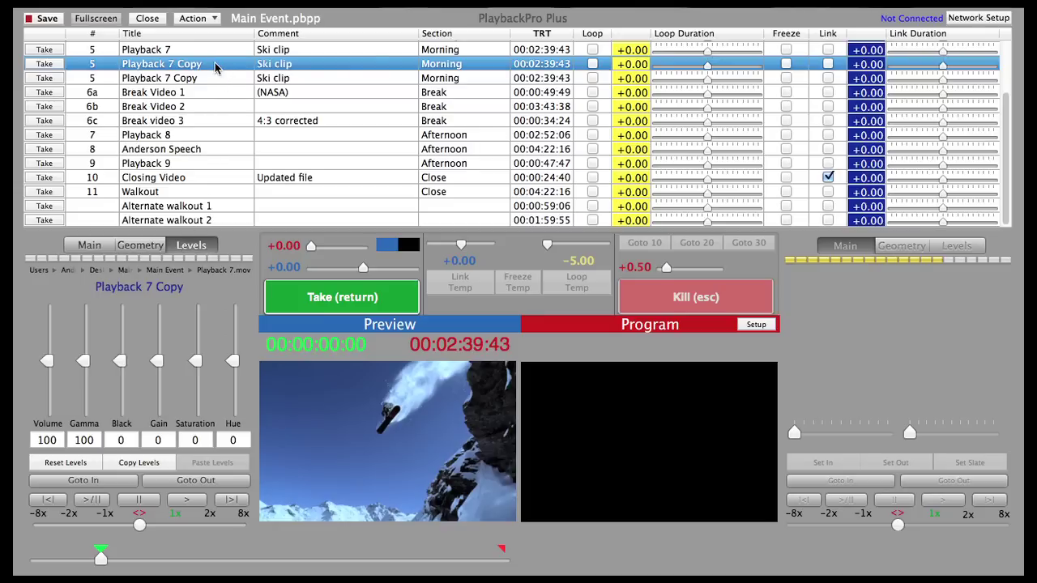
# - Move the new Playback 7 Copy down one row and place Break Video 1 below Break Video 2
pyautogui.click(211, 19)
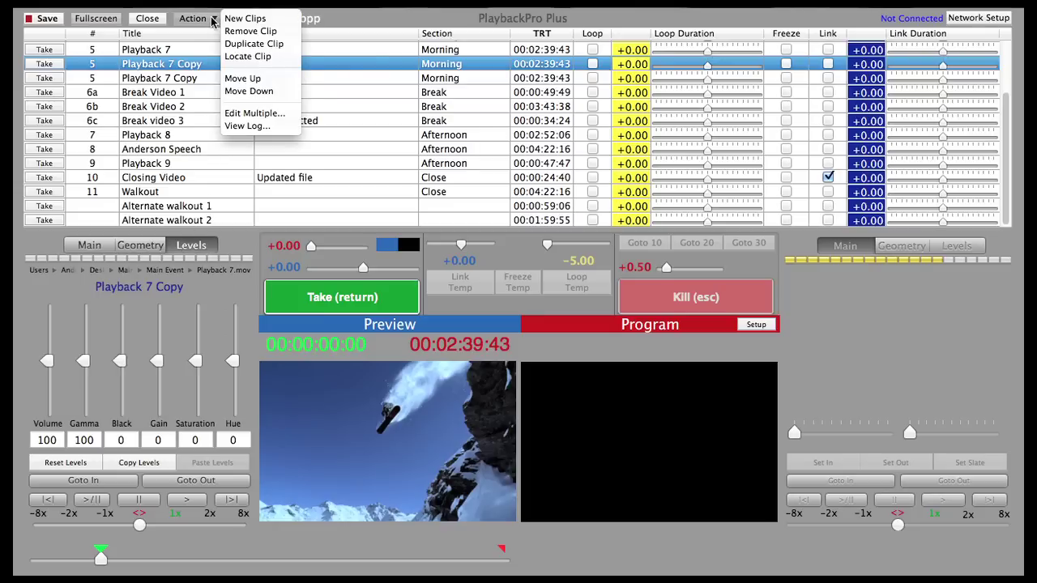
pyautogui.click(245, 92)
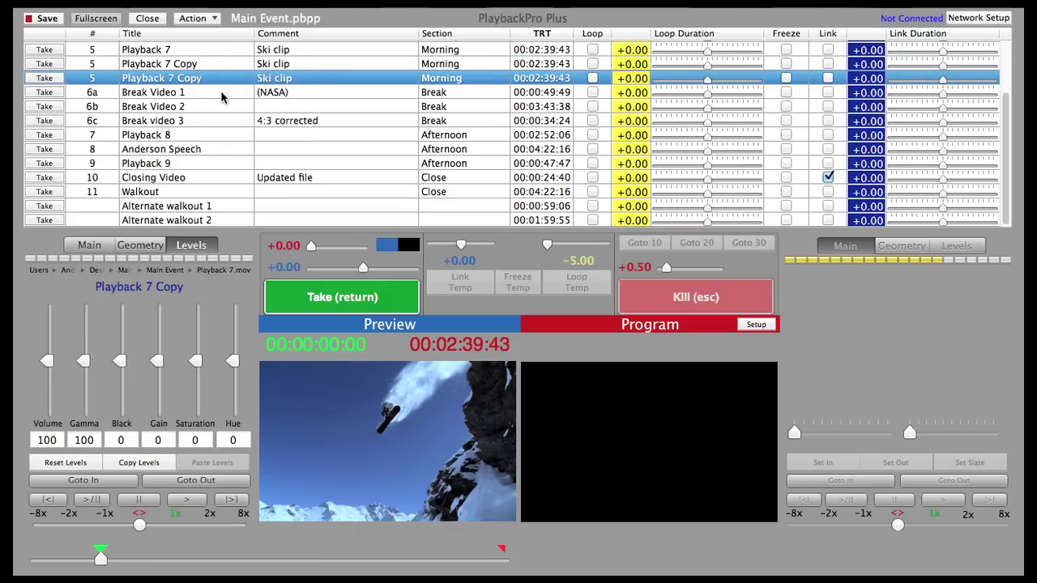
pyautogui.click(208, 93)
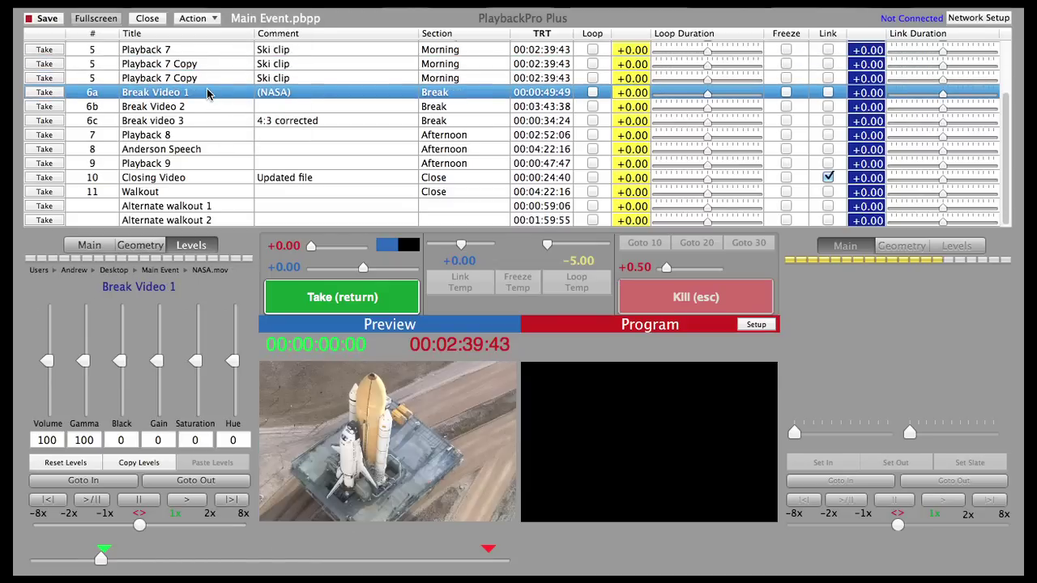
pyautogui.moveTo(208, 93); pyautogui.dragTo(206, 118)
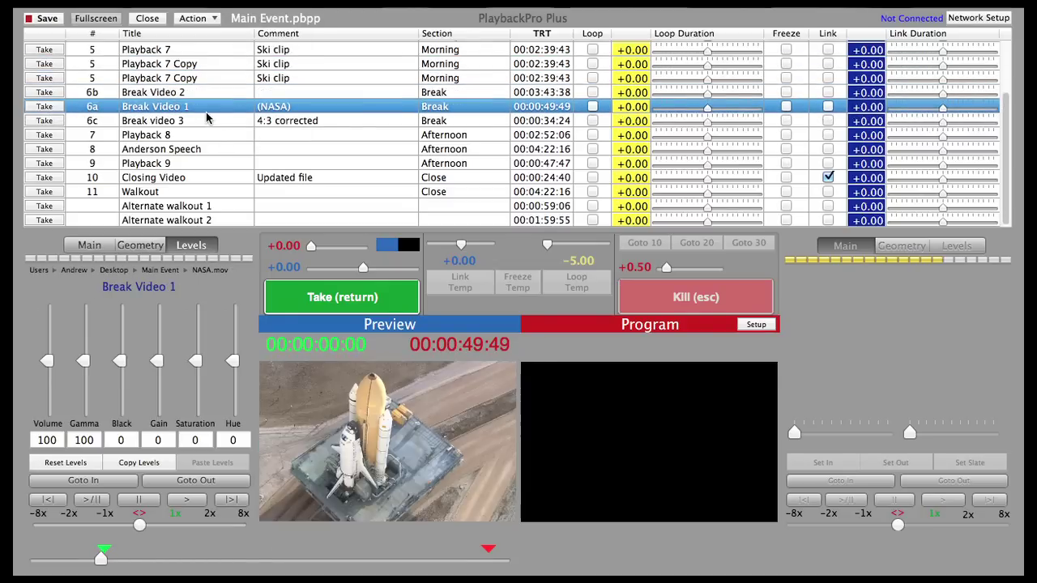
# - In the Edit Multiple sheet, move Playback 6 and Mathews Speech together above Opening Video and try to delete both
pyautogui.click(213, 20)
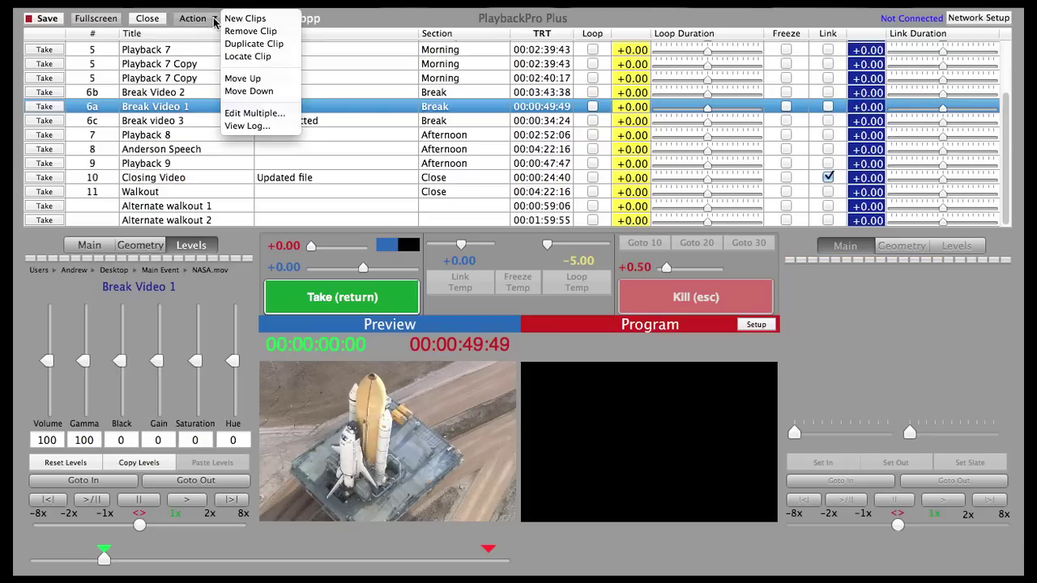
pyautogui.click(241, 113)
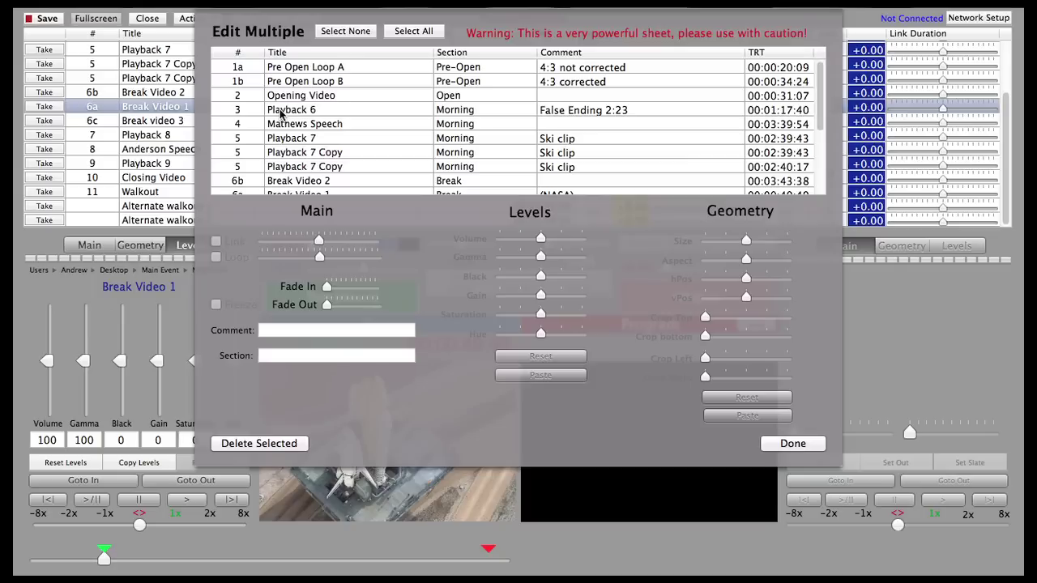
pyautogui.click(281, 112)
pyautogui.keyDown('shift'); pyautogui.click(283, 125); pyautogui.keyUp('shift')
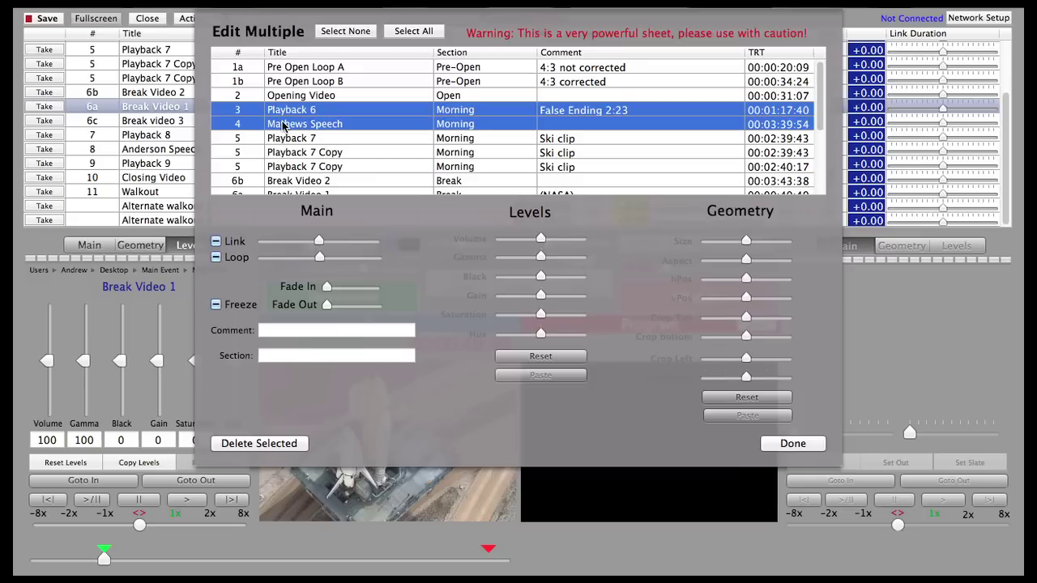
pyautogui.moveTo(283, 126); pyautogui.dragTo(284, 91)
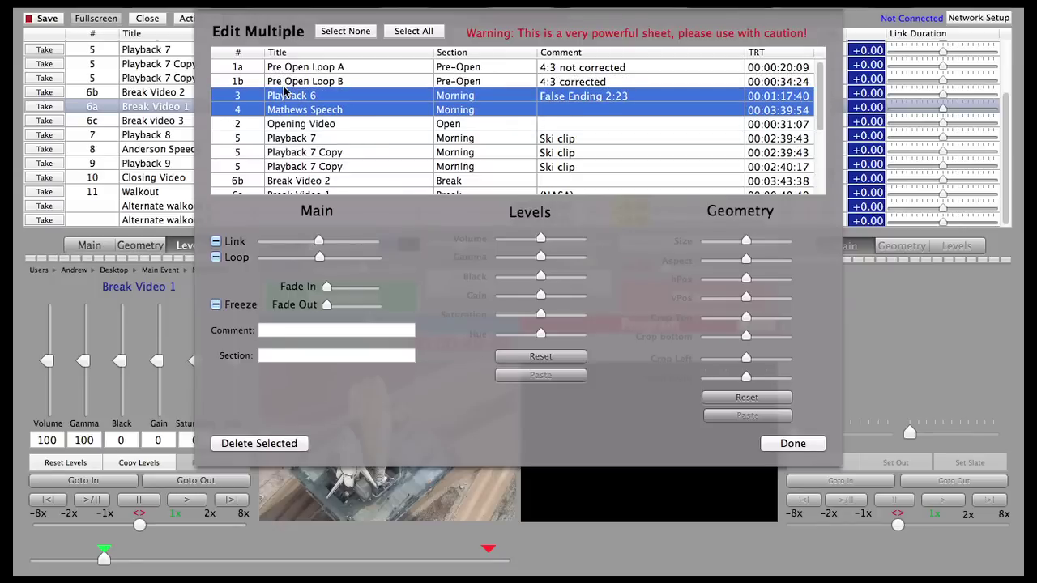
pyautogui.click(259, 443)
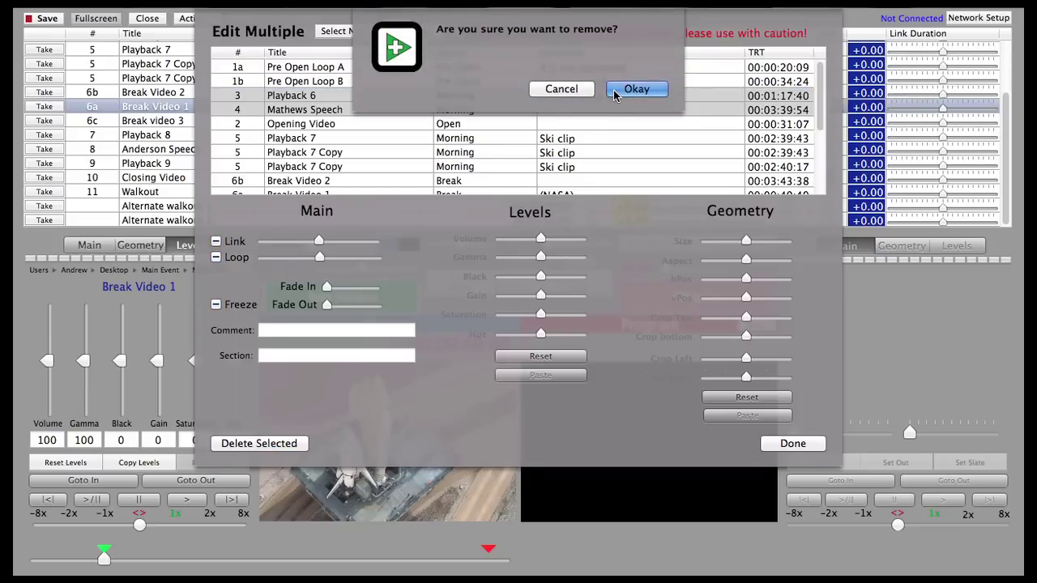
pyautogui.click(636, 89)
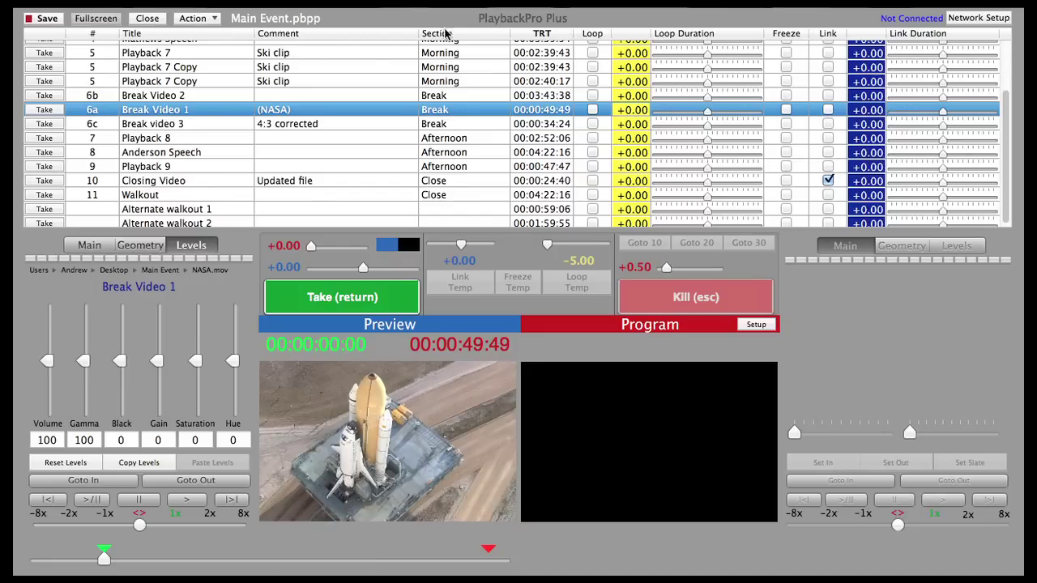
# - Change the comment of the Playback 7 Copy directly above Break Video 2 to "Ski clip - 2nd cut"
pyautogui.click(276, 84)
pyautogui.click(278, 82)
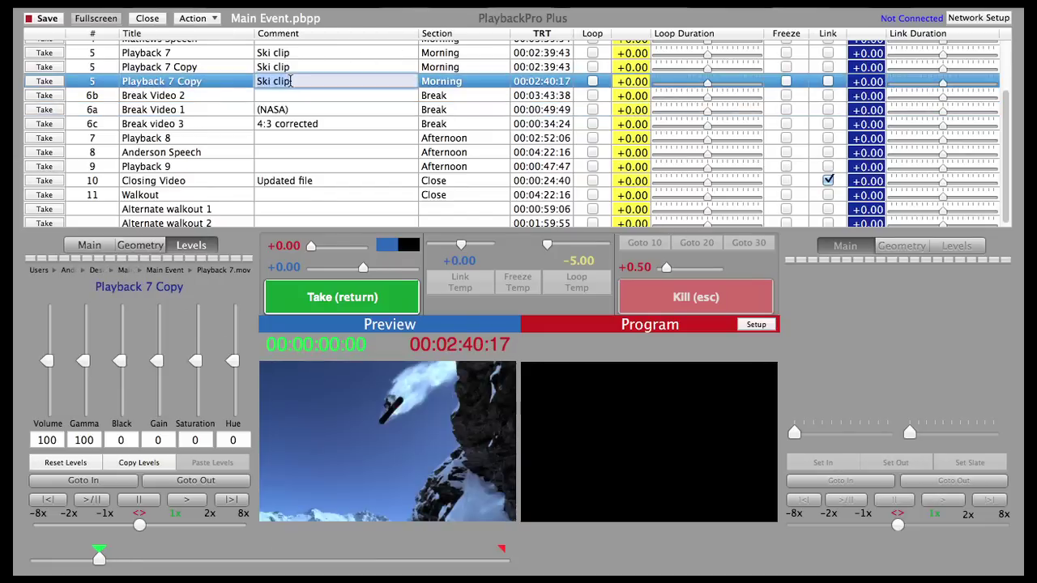
pyautogui.write('- 2nd cut')
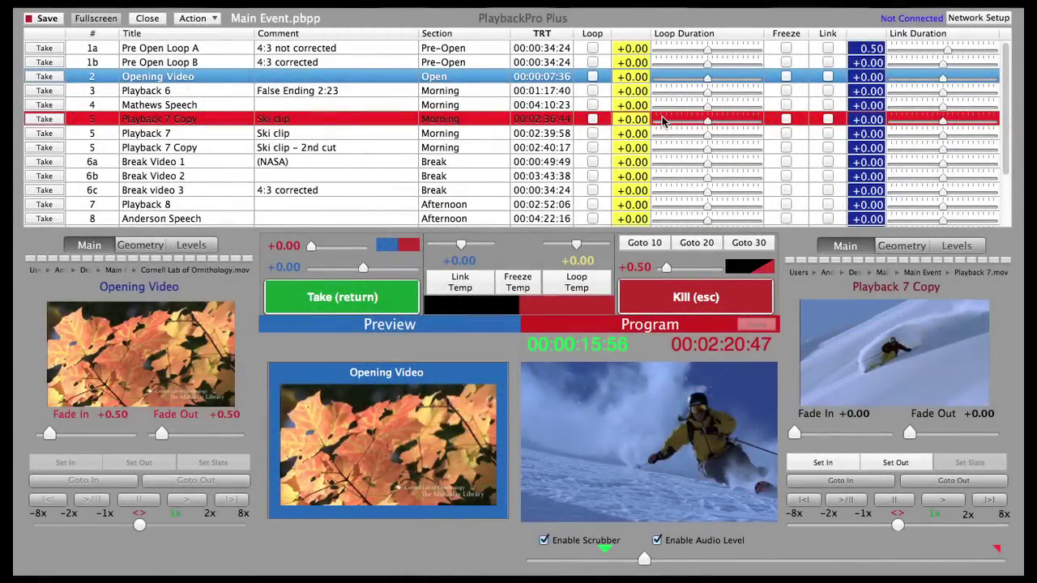
# - Turn on looping with a 5.00 loop duration for the live Playback 7 Copy, and link it with an increased link duration
pyautogui.click(594, 119)
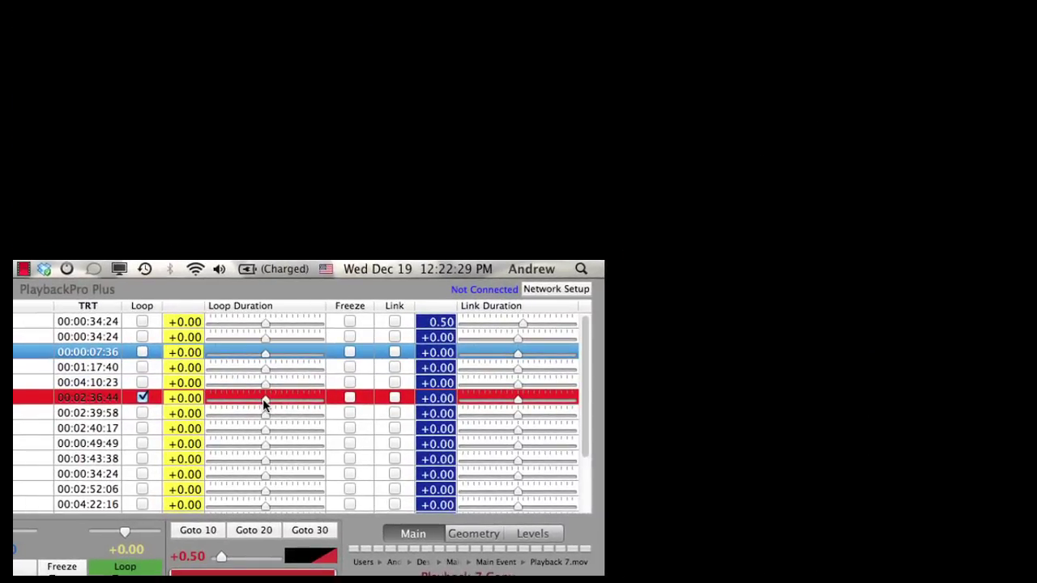
pyautogui.moveTo(263, 398); pyautogui.dragTo(201, 401)
pyautogui.moveTo(265, 402); pyautogui.dragTo(322, 401)
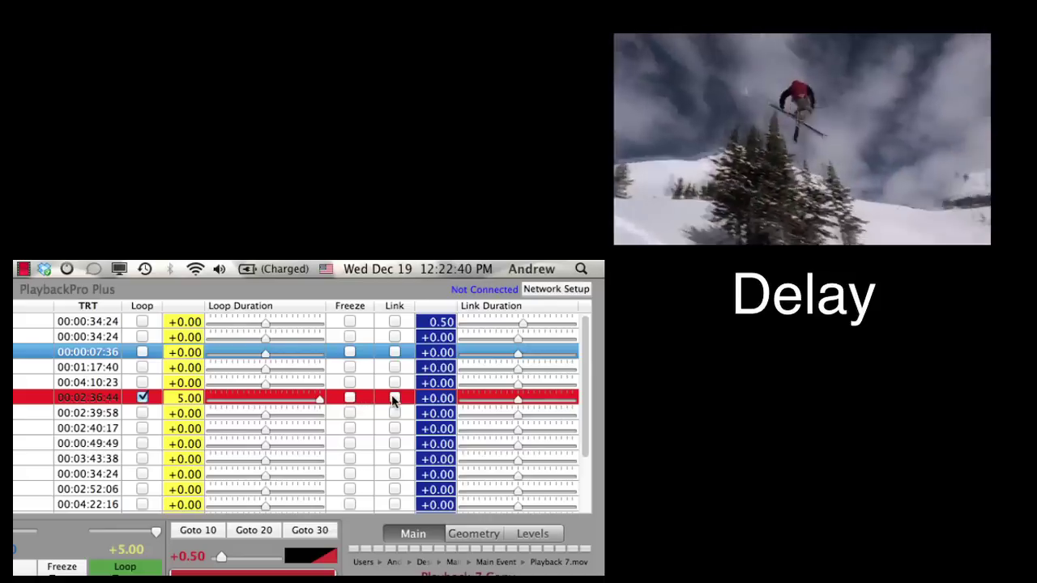
pyautogui.click(395, 398)
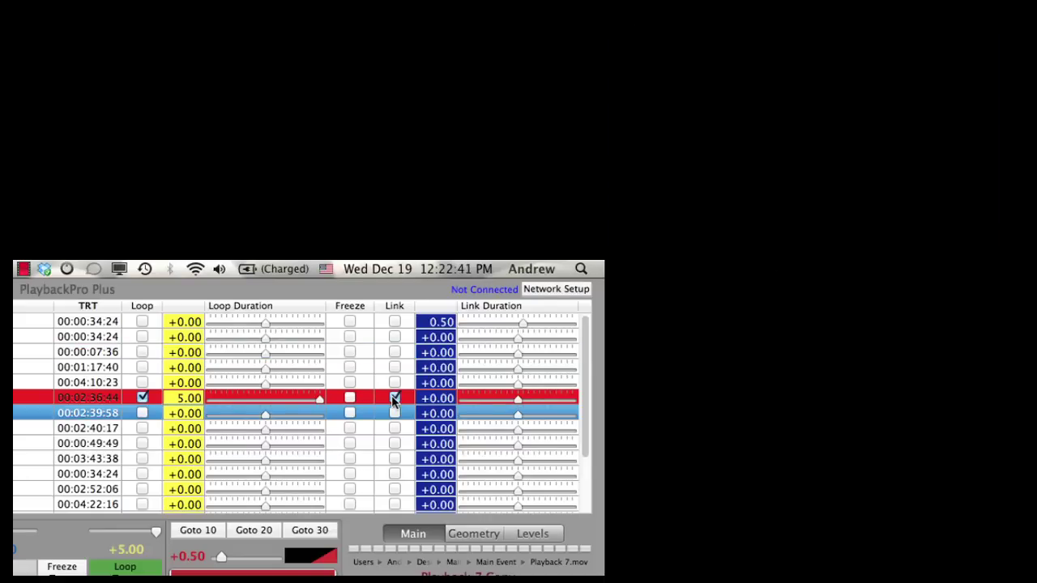
pyautogui.moveTo(520, 397); pyautogui.dragTo(555, 399)
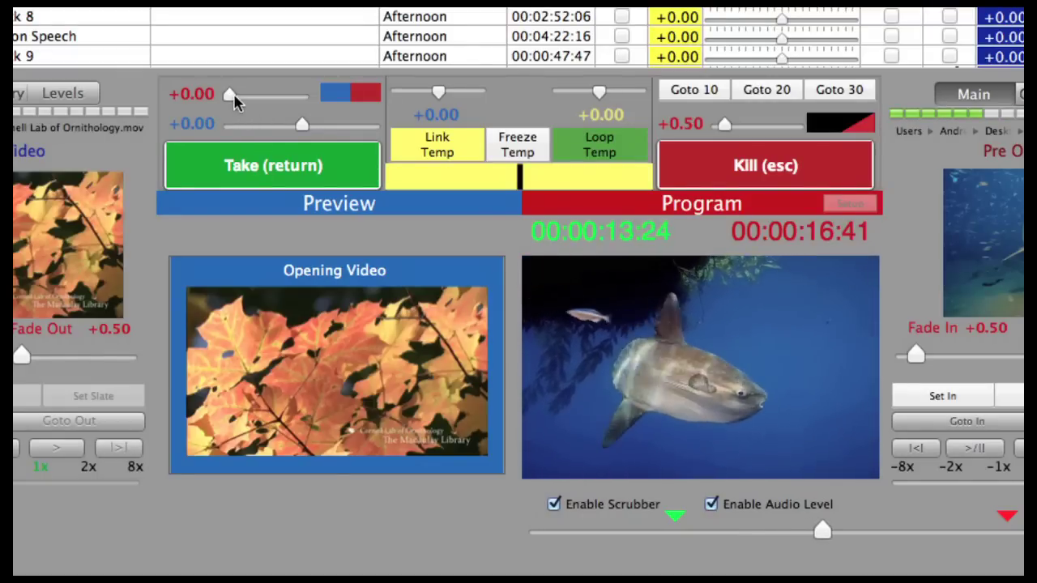
# - Set the take's fade duration to 2.00 and send Opening Video to Program
pyautogui.moveTo(231, 97); pyautogui.dragTo(260, 97)
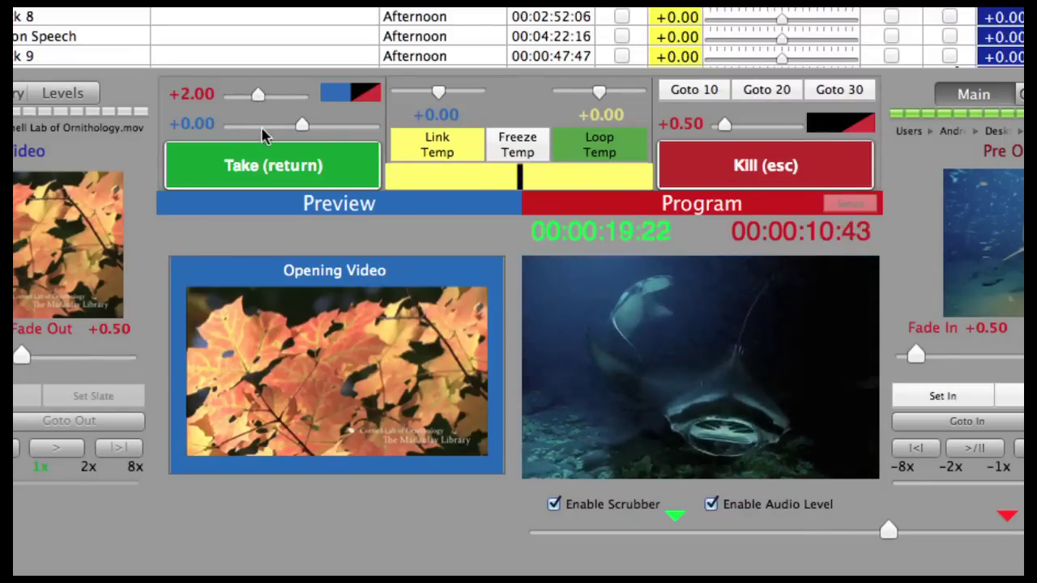
pyautogui.click(267, 167)
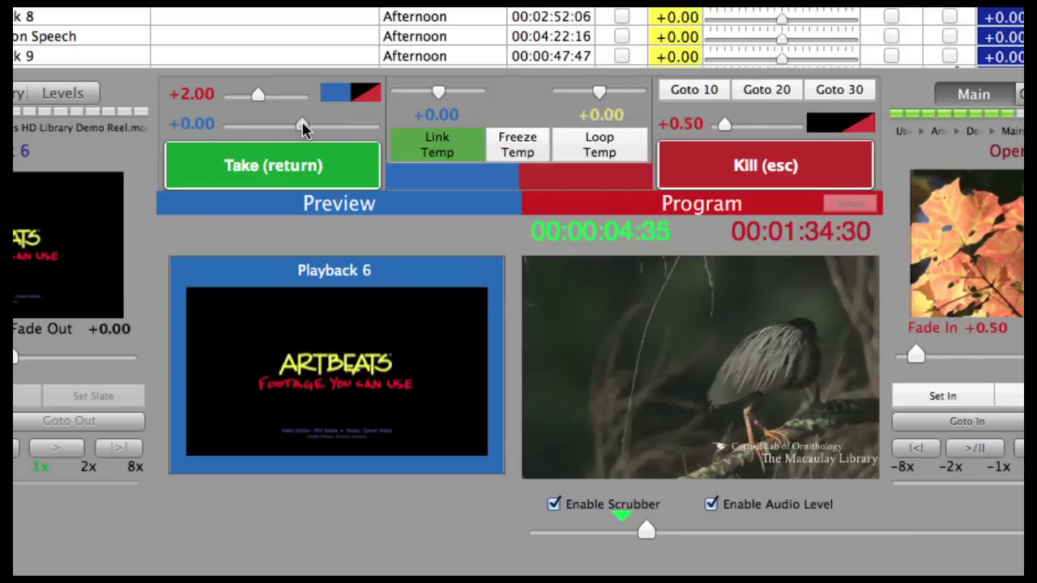
# - Reset the take's fade duration to 0.00 and raise its transition offset above zero
pyautogui.moveTo(302, 128)
pyautogui.mouseDown()
pyautogui.moveTo(227, 139)
pyautogui.moveTo(301, 130)
pyautogui.mouseUp()
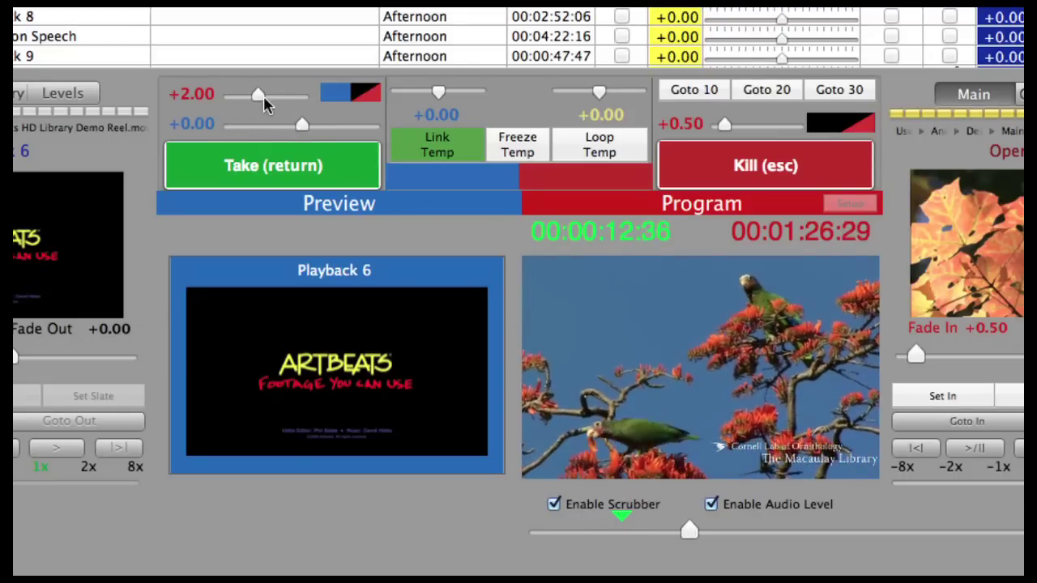
pyautogui.moveTo(260, 96); pyautogui.dragTo(216, 98)
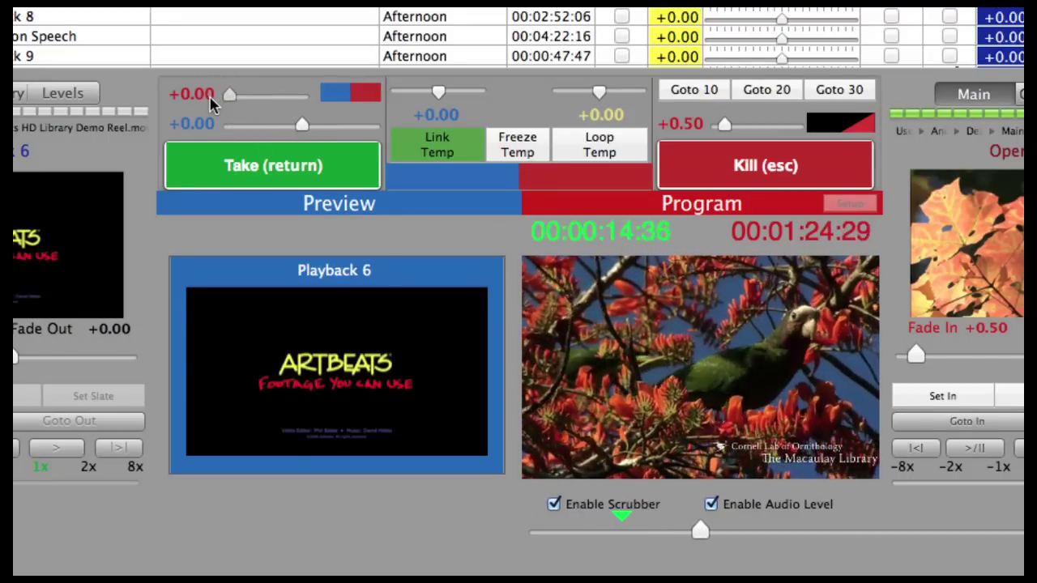
pyautogui.moveTo(300, 129); pyautogui.dragTo(332, 130)
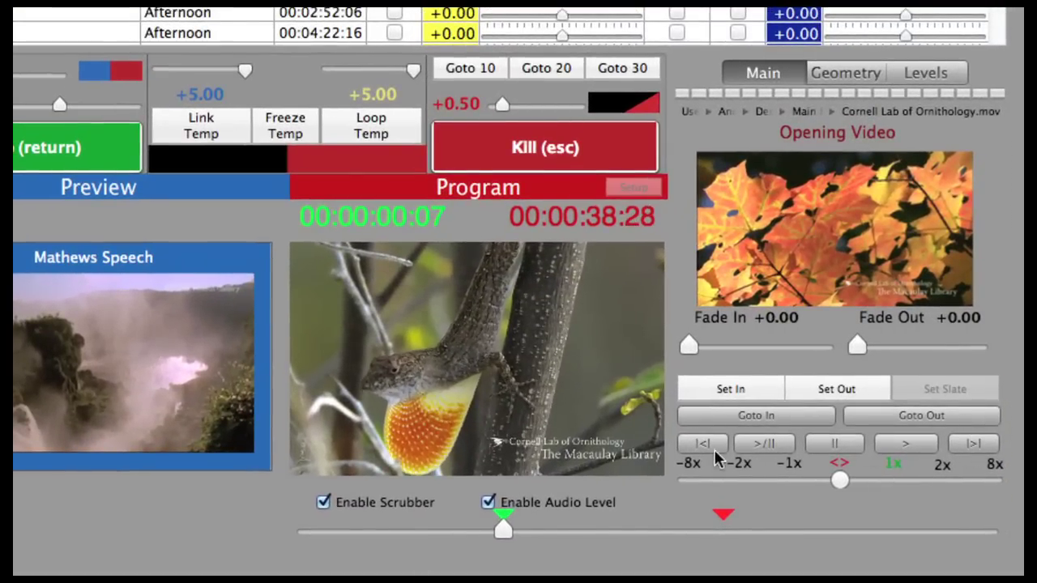
# - Step the Opening Video in Program back by frames, play it briefly and pause it
pyautogui.click(713, 447)
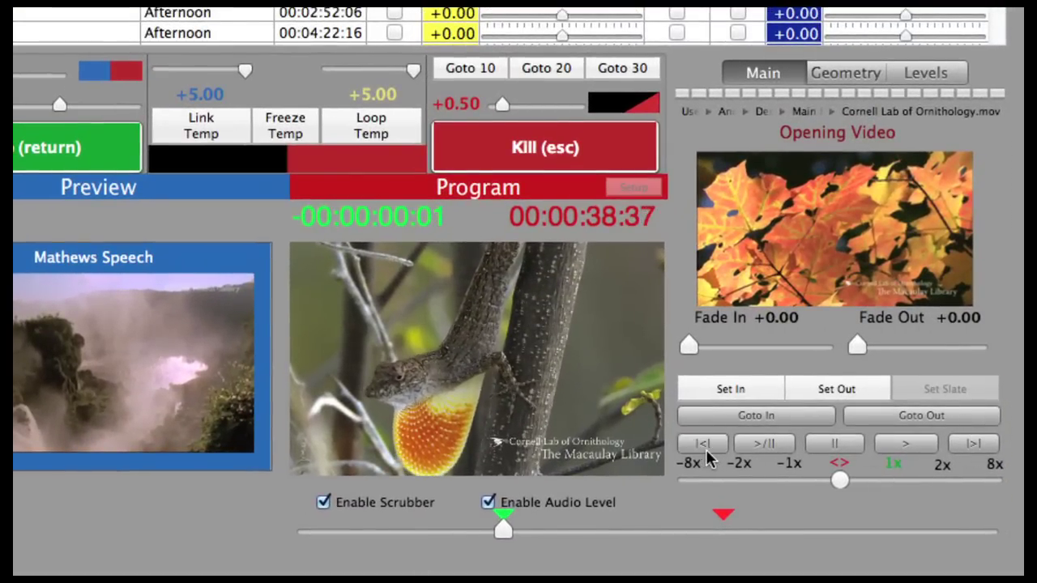
pyautogui.click(765, 445)
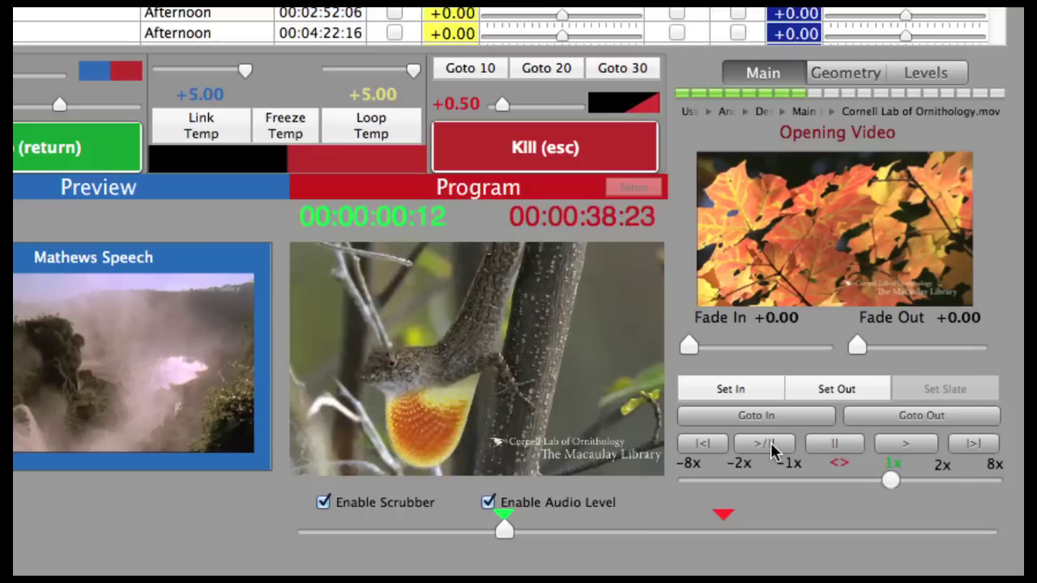
pyautogui.click(770, 446)
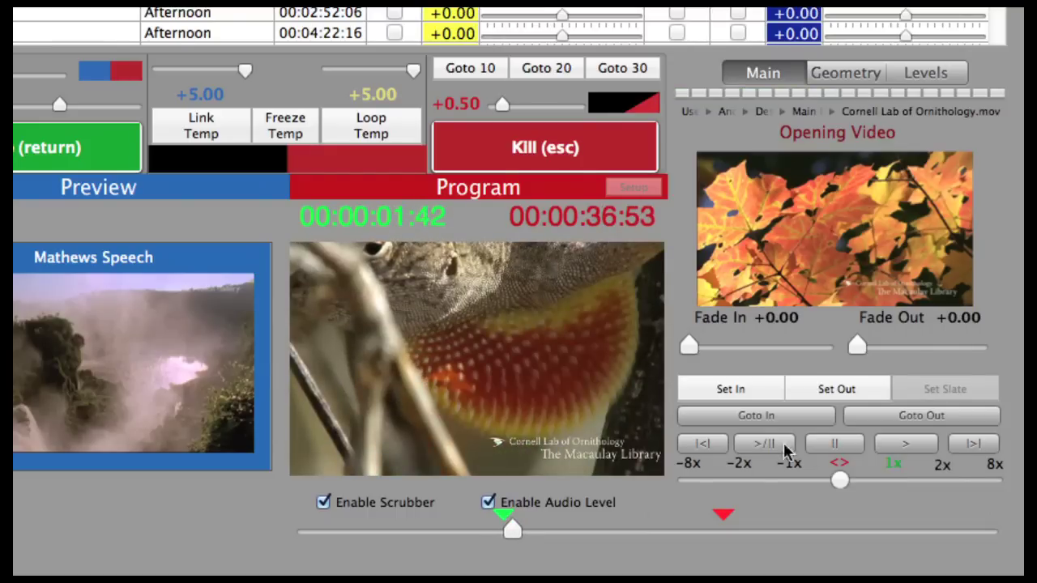
# - Play the live Opening Video briefly, pause it and shuttle it back with the variable speed control
pyautogui.click(908, 446)
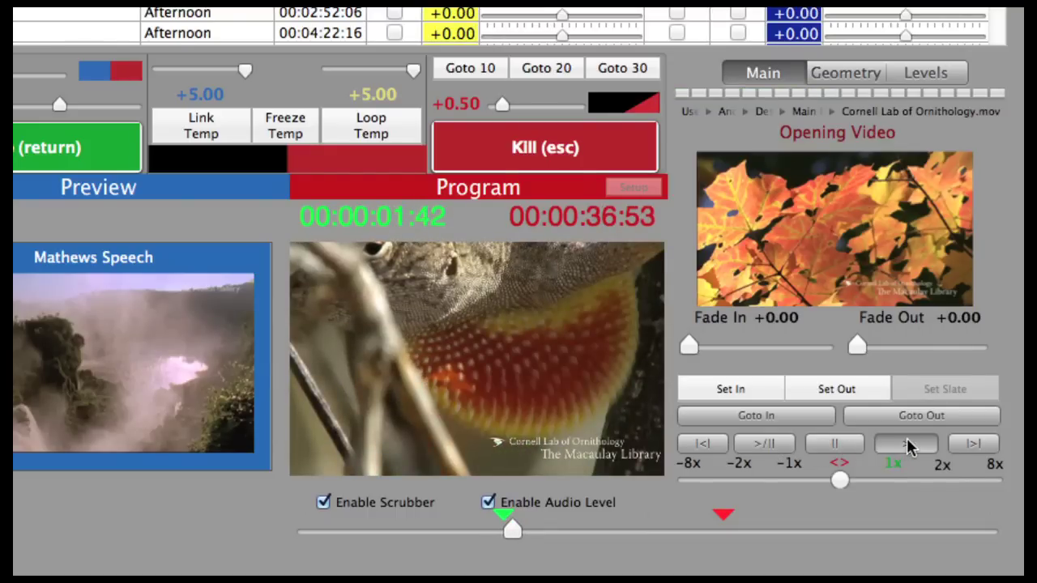
pyautogui.click(837, 446)
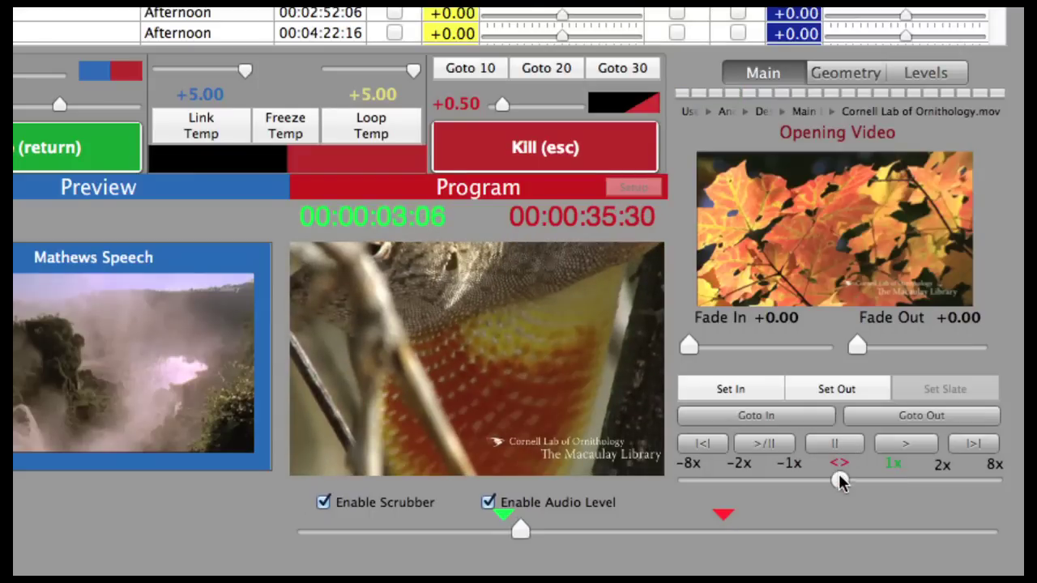
pyautogui.moveTo(840, 487)
pyautogui.mouseDown()
pyautogui.moveTo(945, 479)
pyautogui.moveTo(740, 480)
pyautogui.moveTo(840, 481)
pyautogui.mouseUp()
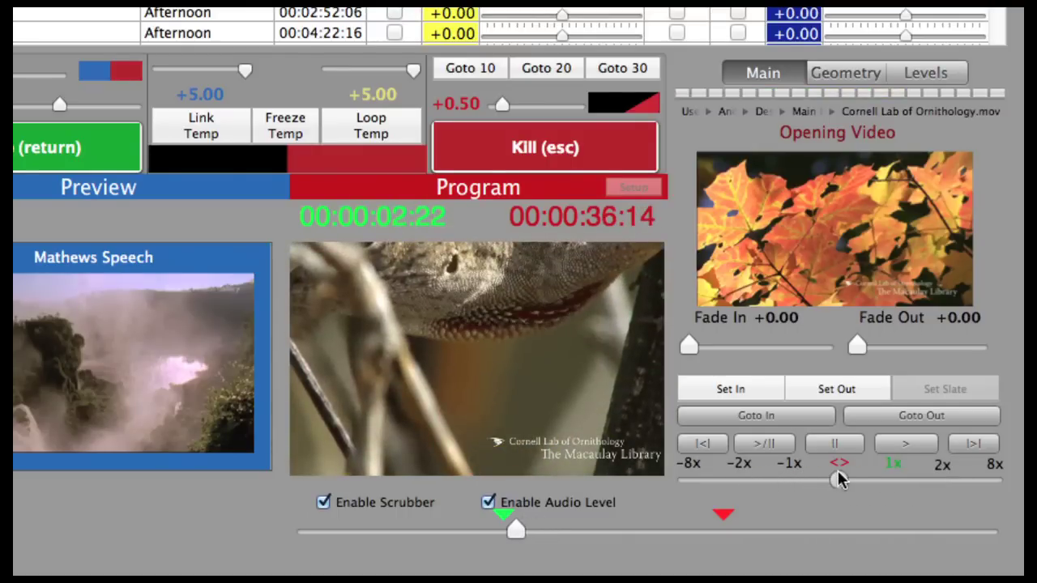
# - Scrub the live Opening Video to the frog shot at about 00:00:06:10 and set its in point there
pyautogui.moveTo(516, 535); pyautogui.dragTo(539, 535)
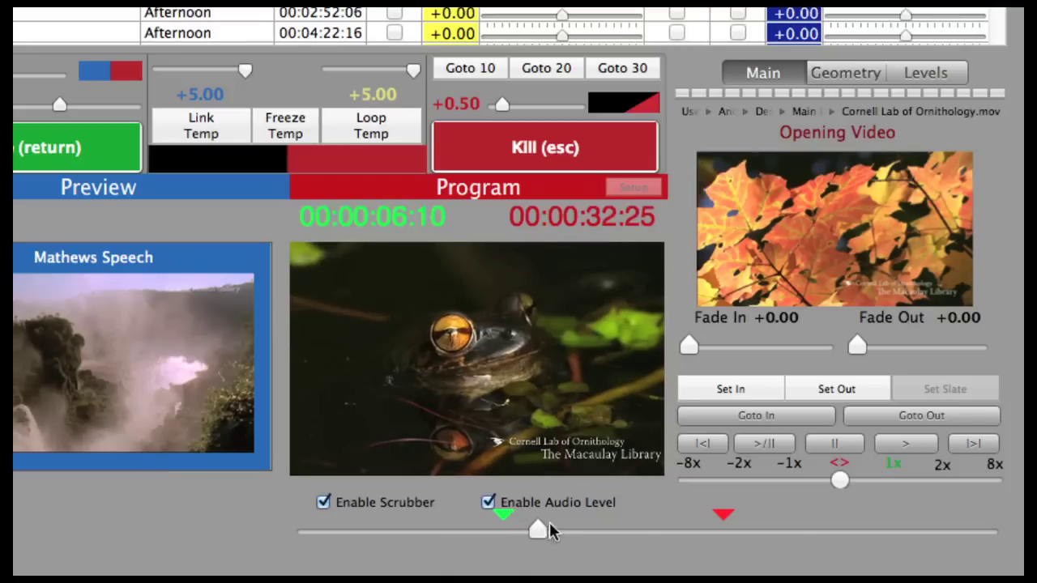
pyautogui.click(713, 394)
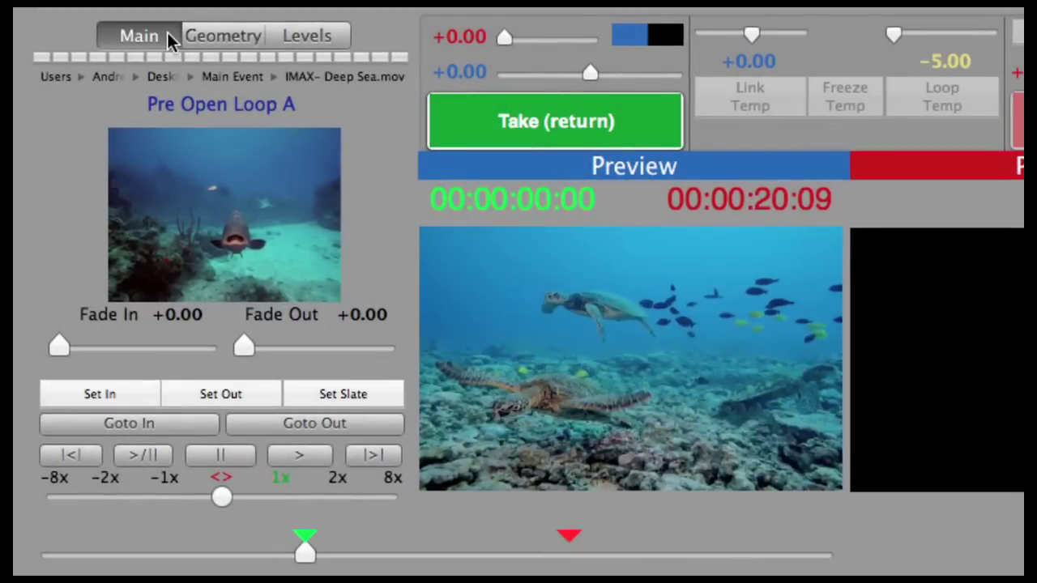
# - Review the geometry and levels settings of Pre Open Loop A and return to its main settings
pyautogui.click(216, 36)
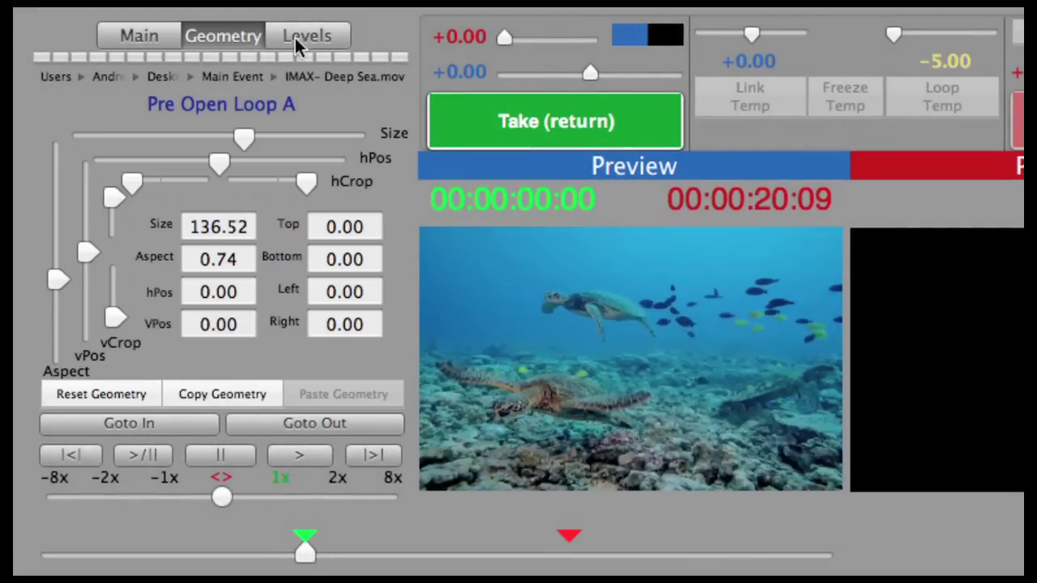
pyautogui.click(298, 39)
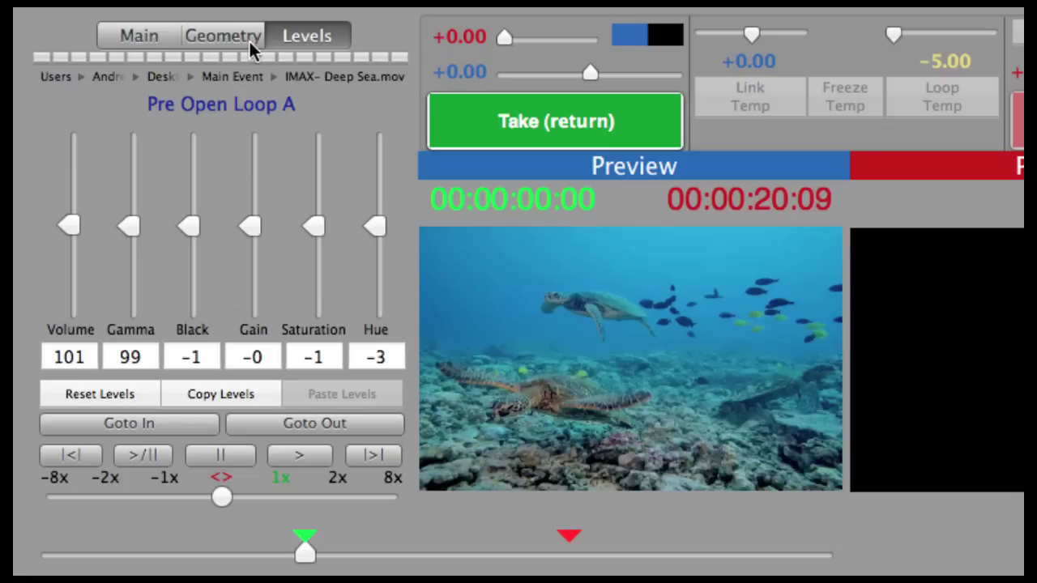
pyautogui.click(161, 41)
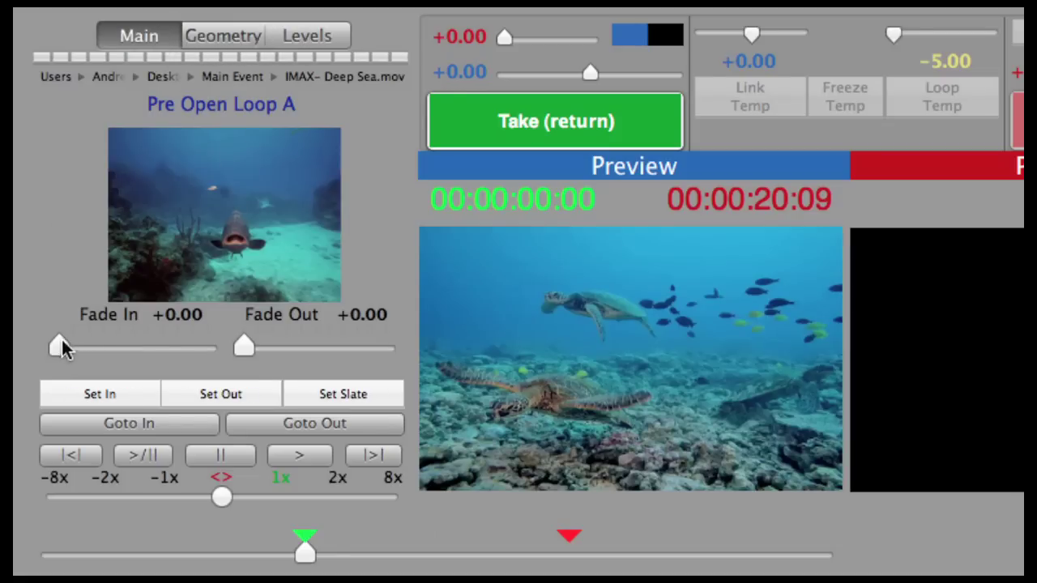
pyautogui.moveTo(63, 348)
pyautogui.mouseDown()
pyautogui.moveTo(213, 361)
pyautogui.moveTo(65, 362)
pyautogui.mouseUp()
# - Set the slate image and in point of Pre Open Loop A at the shark frame, about 00:00:02:29
pyautogui.moveTo(303, 556); pyautogui.dragTo(336, 559)
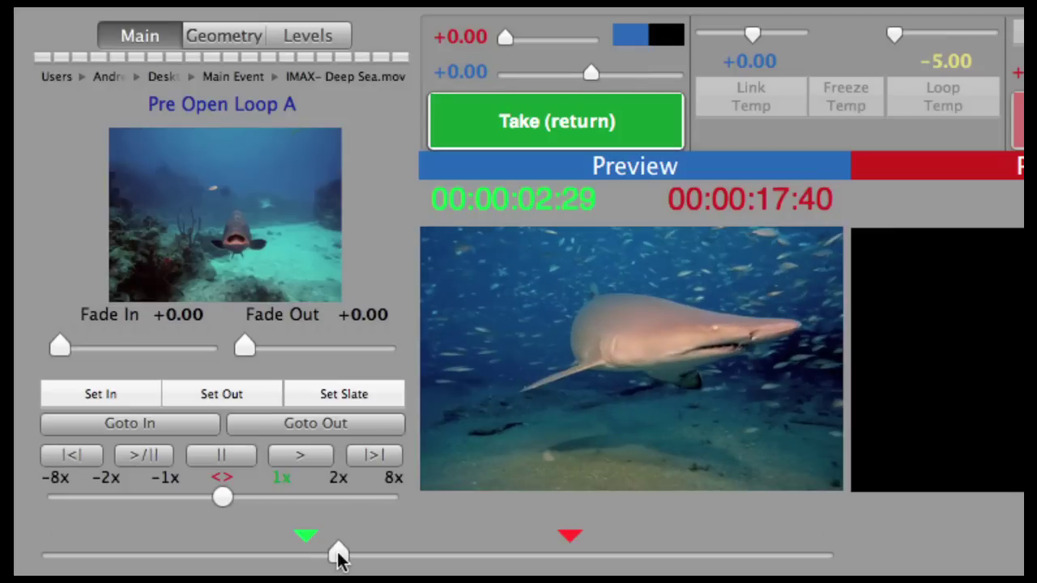
pyautogui.click(329, 396)
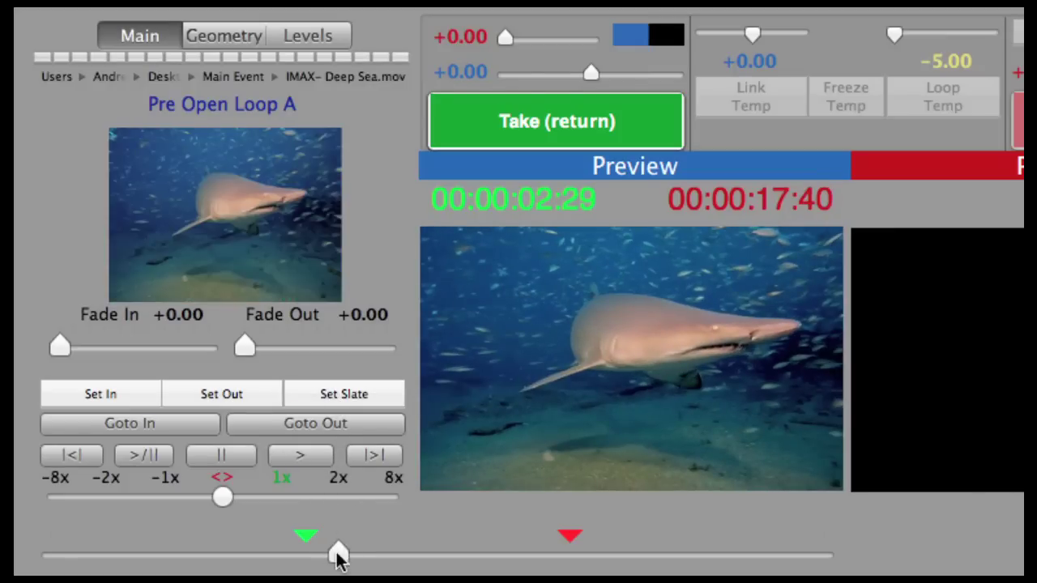
pyautogui.click(132, 397)
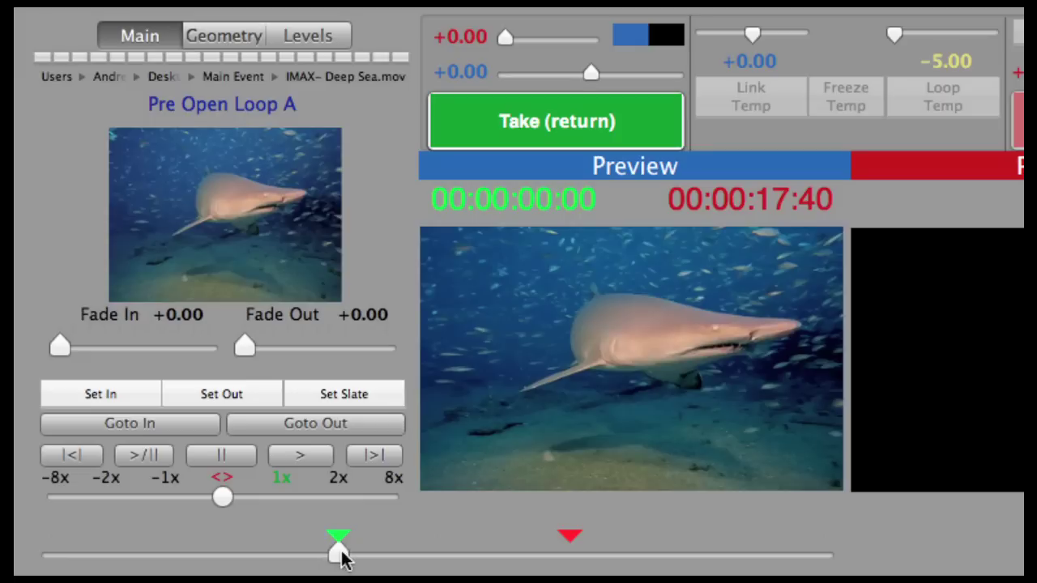
# - Set Pre Open Loop A's out point at about 00:00:17:19 and its fade-in to 2.00, finishing cued at its in point
pyautogui.moveTo(338, 556); pyautogui.dragTo(572, 553)
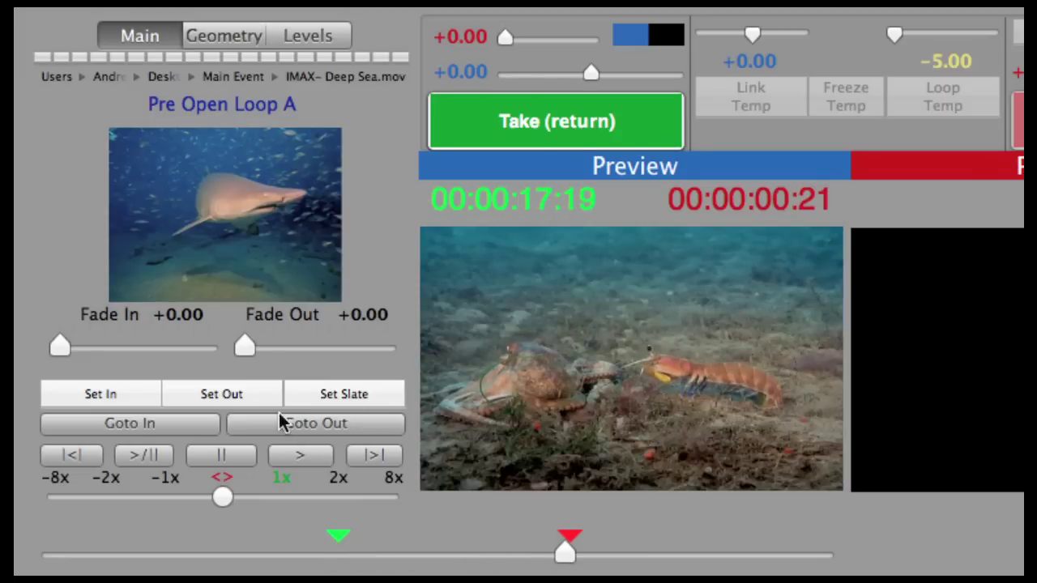
pyautogui.click(251, 396)
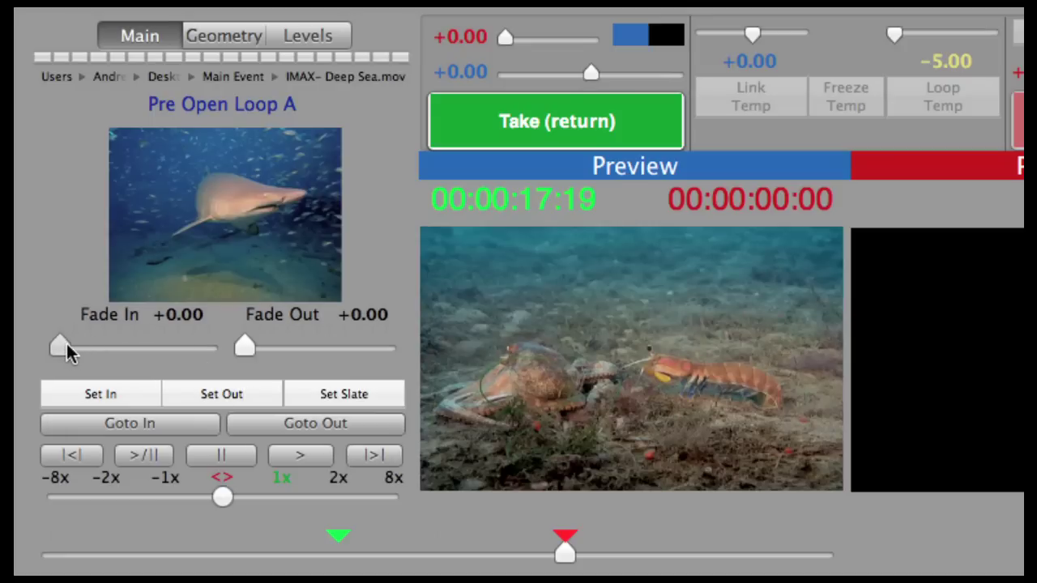
pyautogui.moveTo(68, 350); pyautogui.dragTo(121, 358)
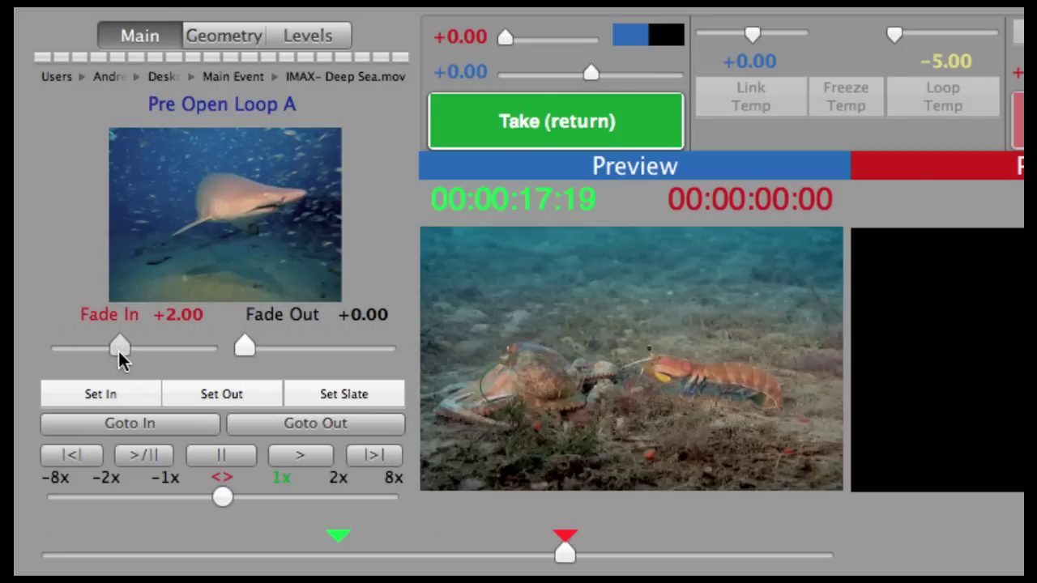
pyautogui.click(124, 425)
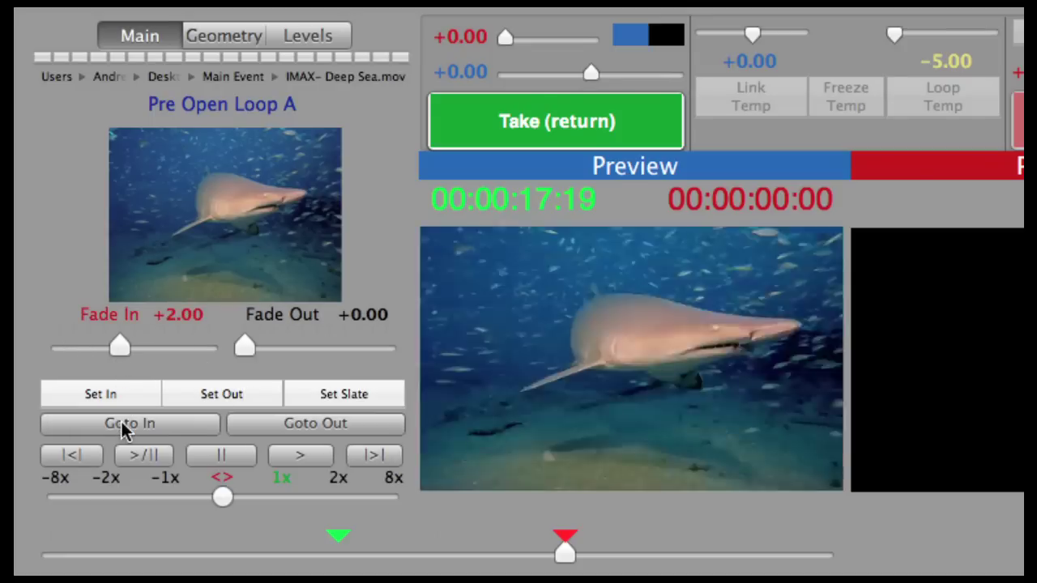
# - Set Pre Open Loop A's geometry to size 124.19 and aspect 0.85, leaving the vertical crop at 0.00
pyautogui.click(221, 39)
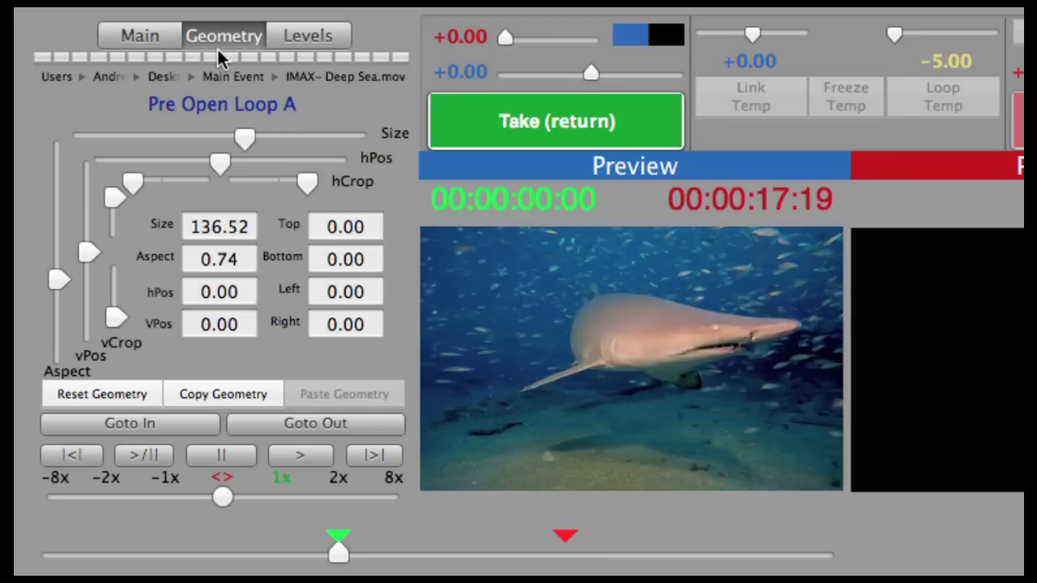
pyautogui.moveTo(243, 135); pyautogui.dragTo(238, 143)
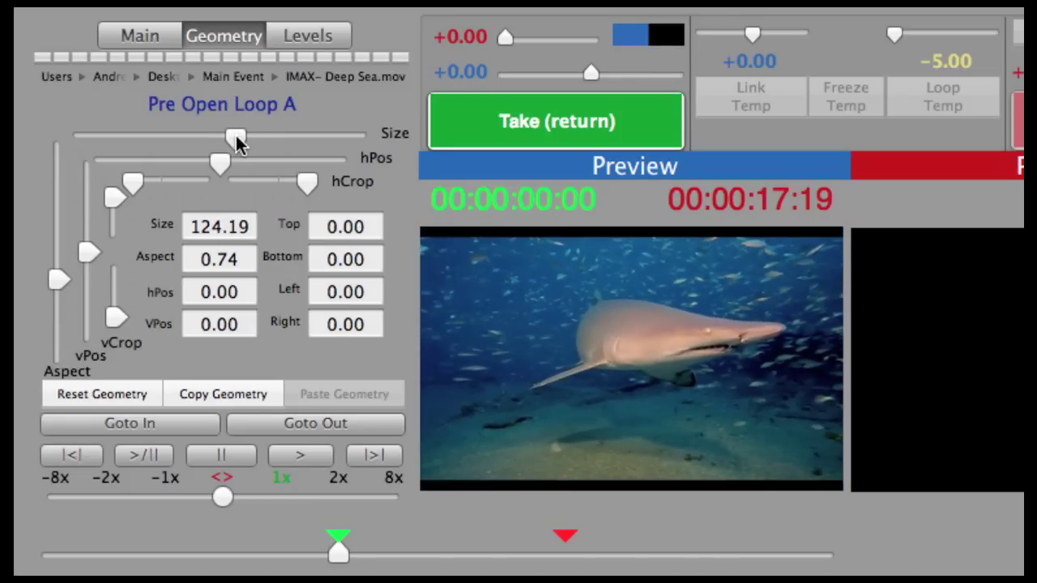
pyautogui.moveTo(54, 274)
pyautogui.mouseDown()
pyautogui.moveTo(58, 234)
pyautogui.moveTo(56, 280)
pyautogui.moveTo(61, 268)
pyautogui.mouseUp()
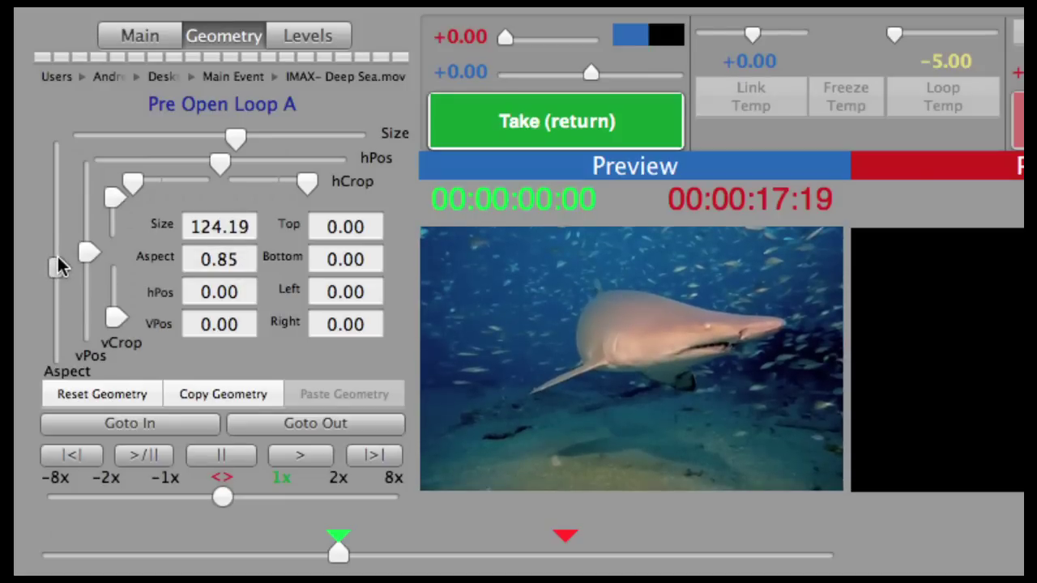
pyautogui.moveTo(110, 207)
pyautogui.mouseDown()
pyautogui.moveTo(108, 216)
pyautogui.moveTo(112, 204)
pyautogui.mouseUp()
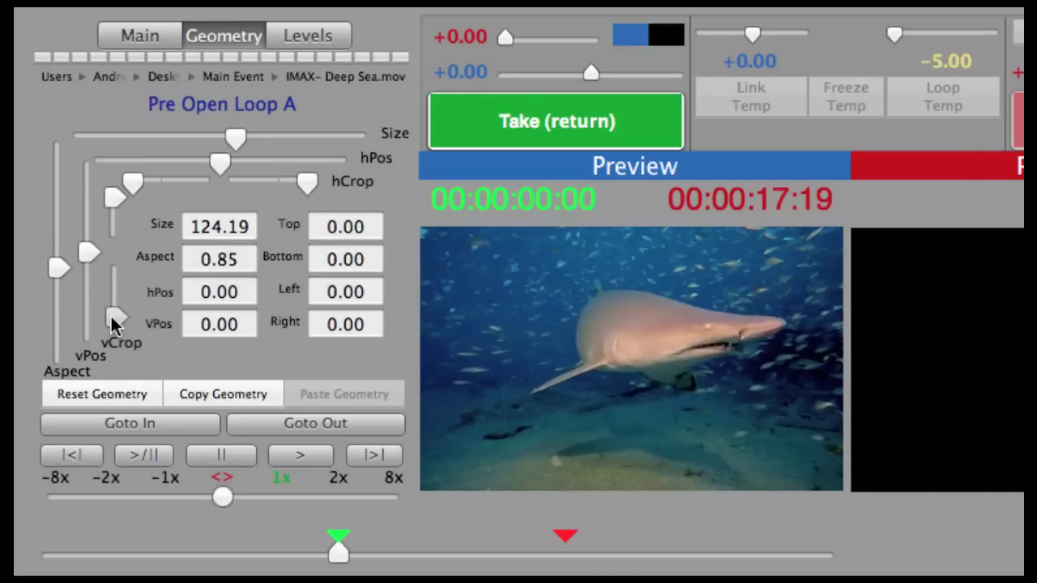
pyautogui.moveTo(116, 317)
pyautogui.mouseDown()
pyautogui.moveTo(111, 301)
pyautogui.moveTo(113, 320)
pyautogui.mouseUp()
# - Reset Pre Open Loop A's geometry and set its size to 136.71 and aspect to 0.74
pyautogui.click(116, 396)
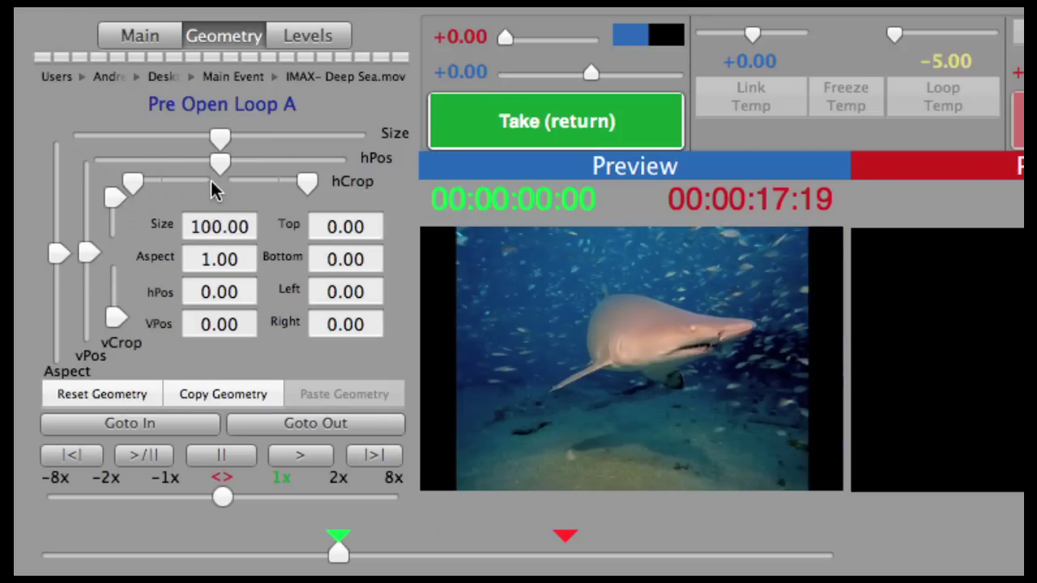
pyautogui.moveTo(216, 140); pyautogui.dragTo(239, 139)
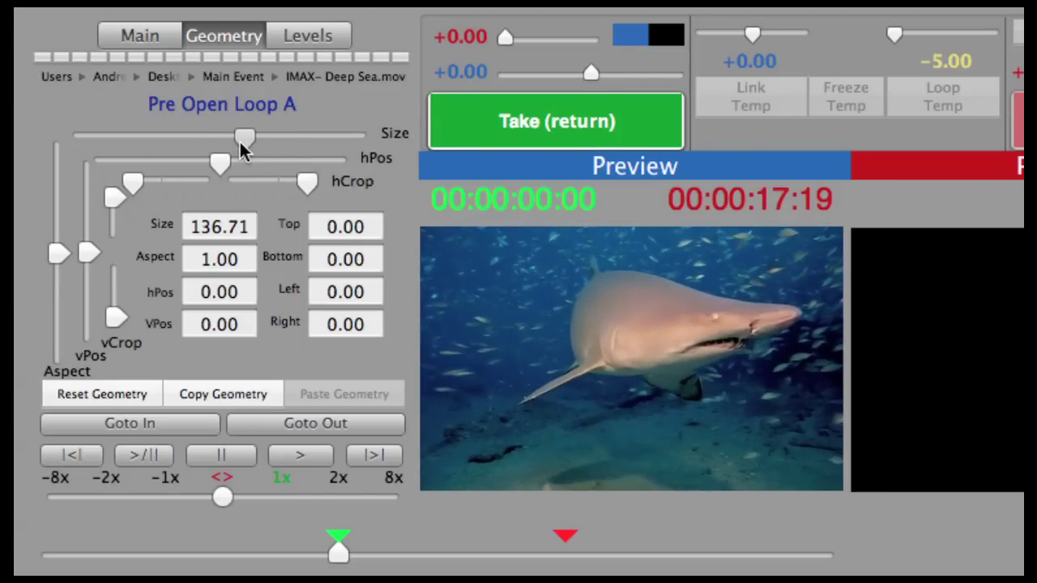
pyautogui.moveTo(68, 254); pyautogui.dragTo(56, 283)
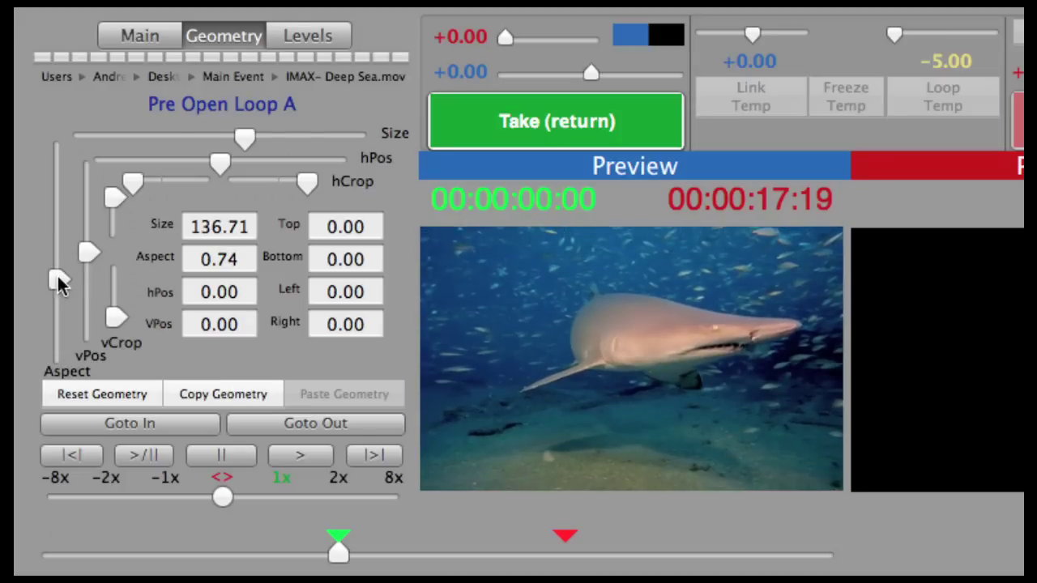
# - Raise Pre Open Loop A's gain to 17 and reset all of its levels to their defaults
pyautogui.click(321, 35)
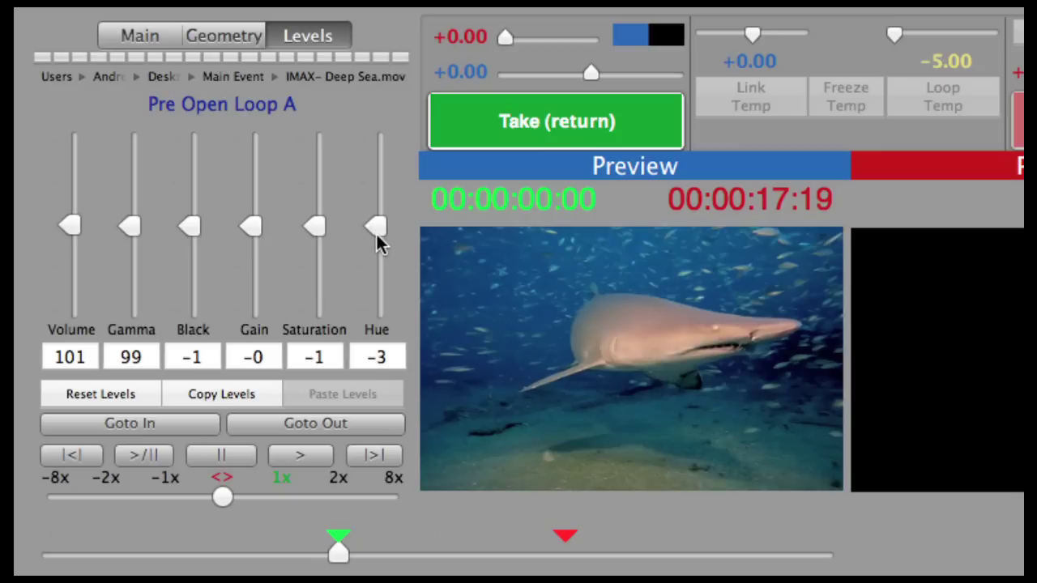
pyautogui.moveTo(254, 229); pyautogui.dragTo(255, 219)
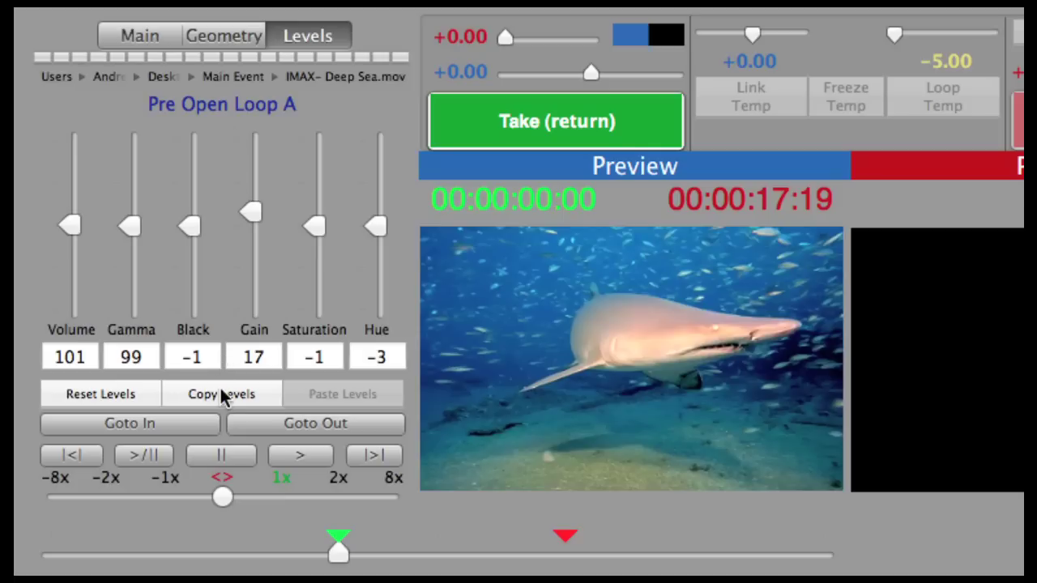
pyautogui.click(133, 394)
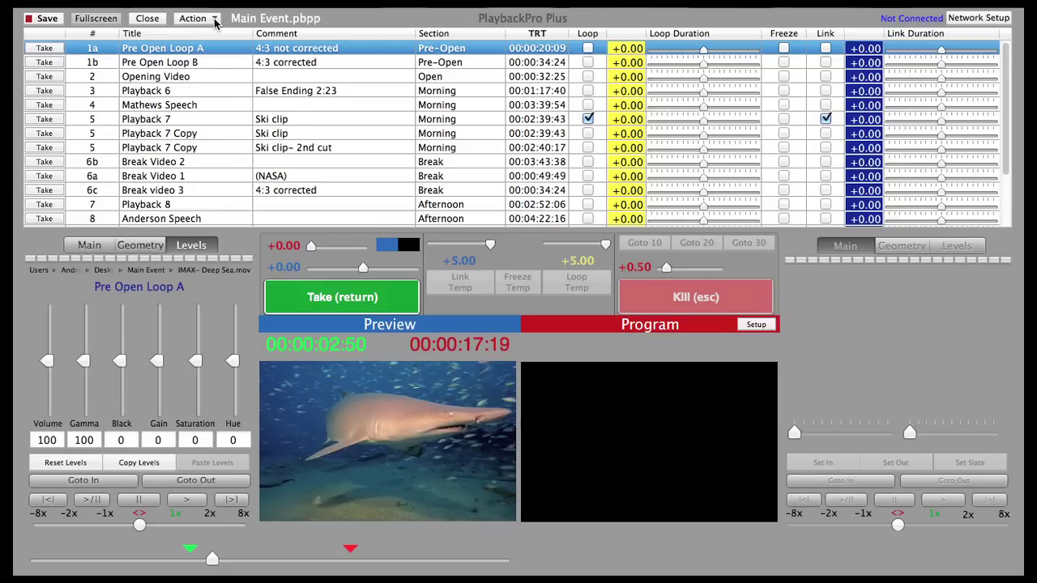
# - Edit Playback 6, Mathews Speech and Playback 7 together, setting their link duration to 3.50 and loop duration to -2.50
pyautogui.click(216, 23)
pyautogui.click(247, 115)
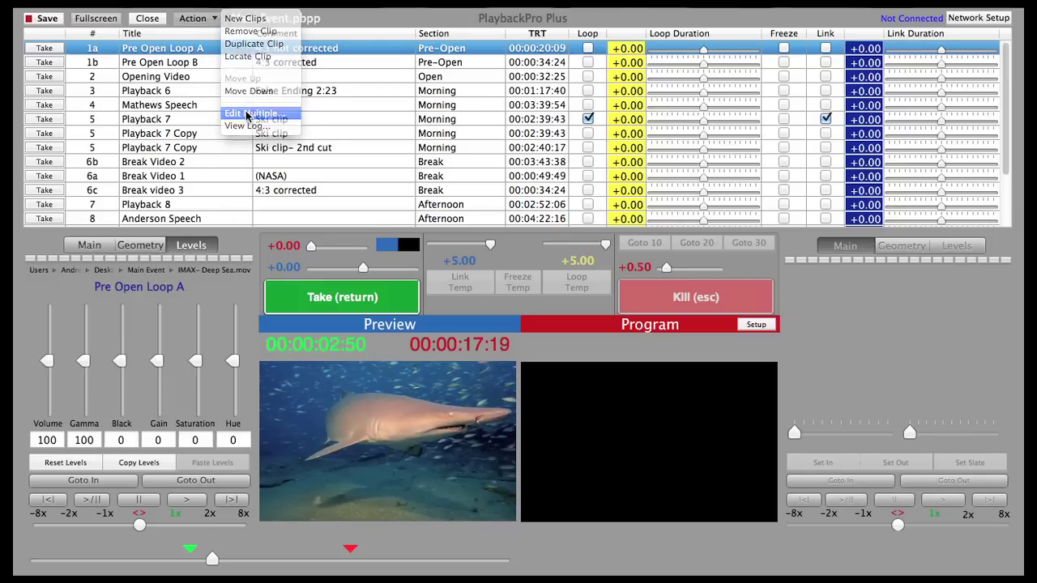
pyautogui.click(291, 114)
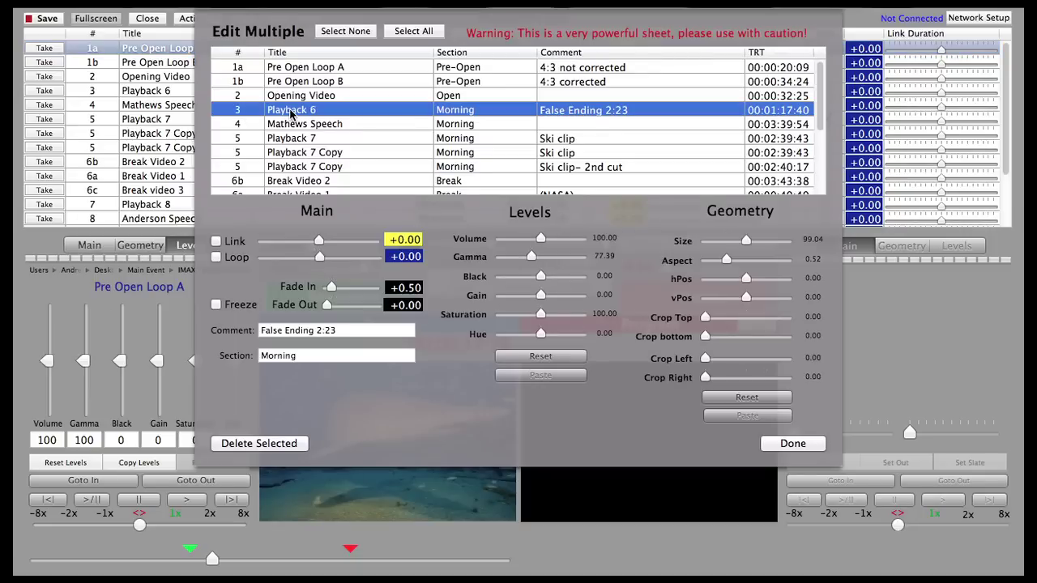
pyautogui.keyDown('shift'); pyautogui.click(291, 124); pyautogui.keyUp('shift')
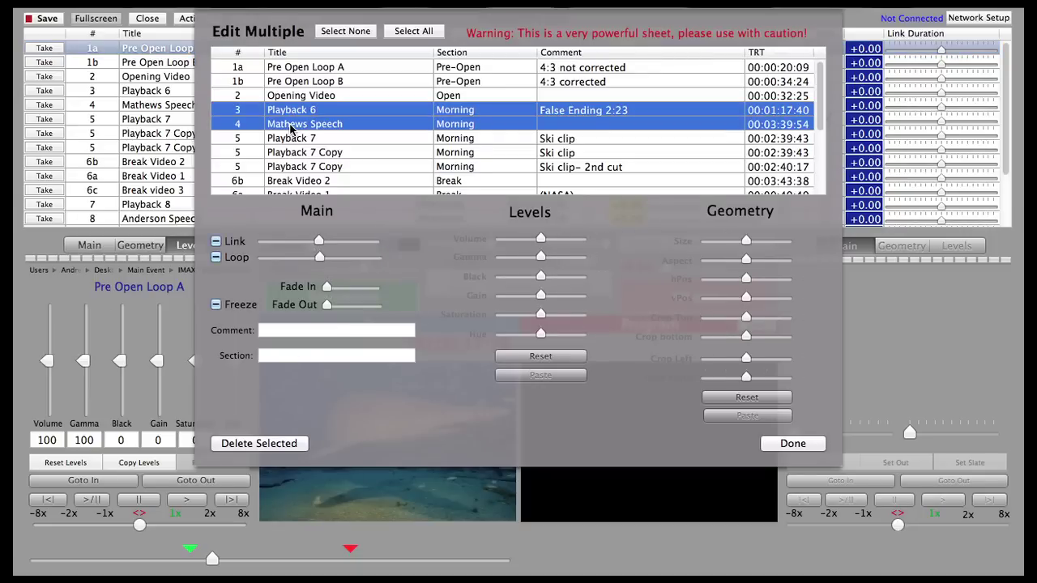
pyautogui.keyDown('shift'); pyautogui.click(293, 139); pyautogui.keyUp('shift')
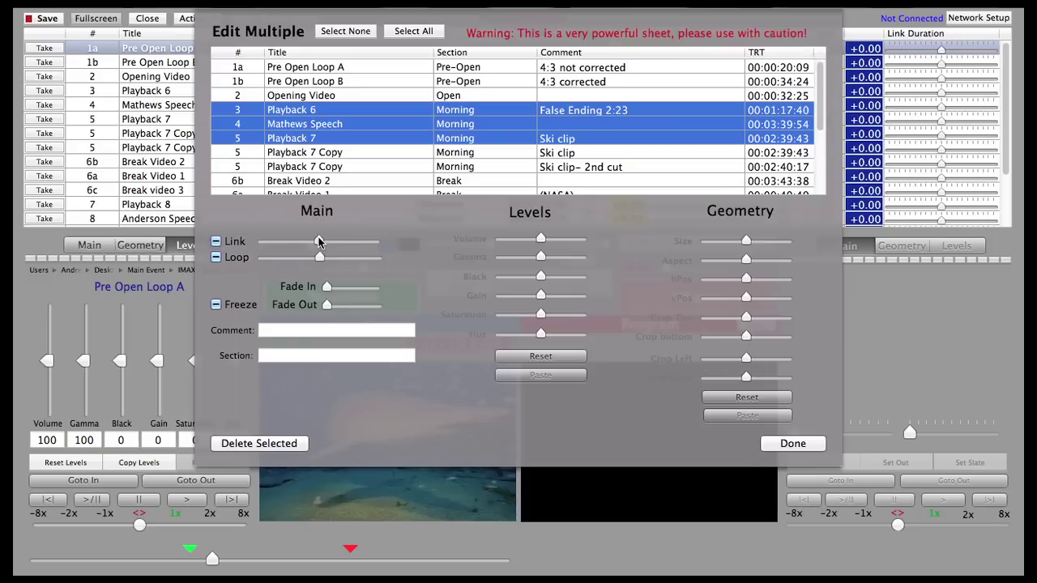
pyautogui.moveTo(320, 243); pyautogui.dragTo(291, 261)
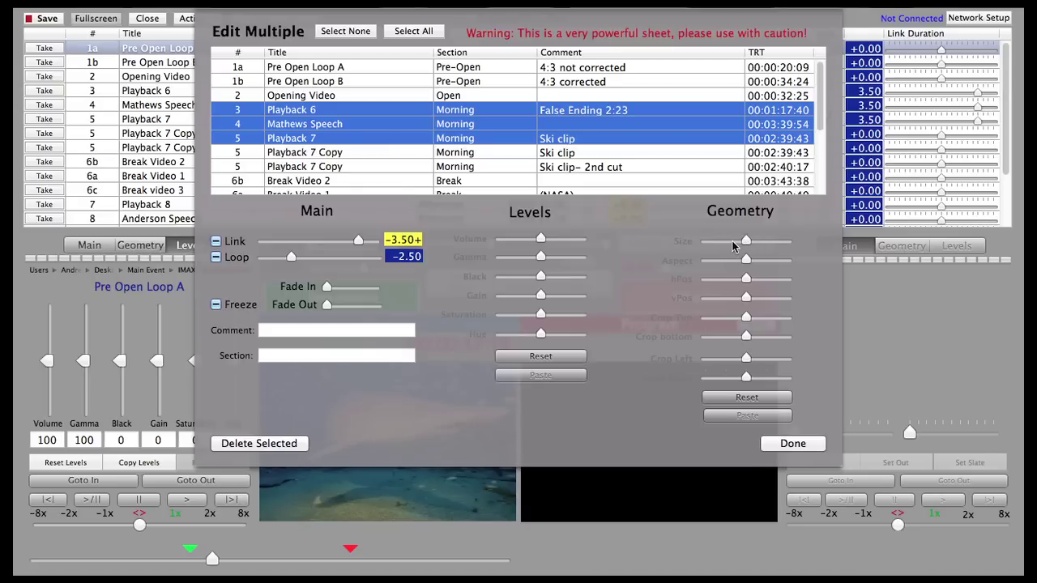
# - Set the selected clips' size to 68.61, volume to 132.56 and gamma to 92.43, and finish the multiple edit
pyautogui.moveTo(746, 242); pyautogui.dragTo(733, 246)
pyautogui.moveTo(541, 239)
pyautogui.mouseDown()
pyautogui.moveTo(553, 243)
pyautogui.moveTo(539, 257)
pyautogui.mouseUp()
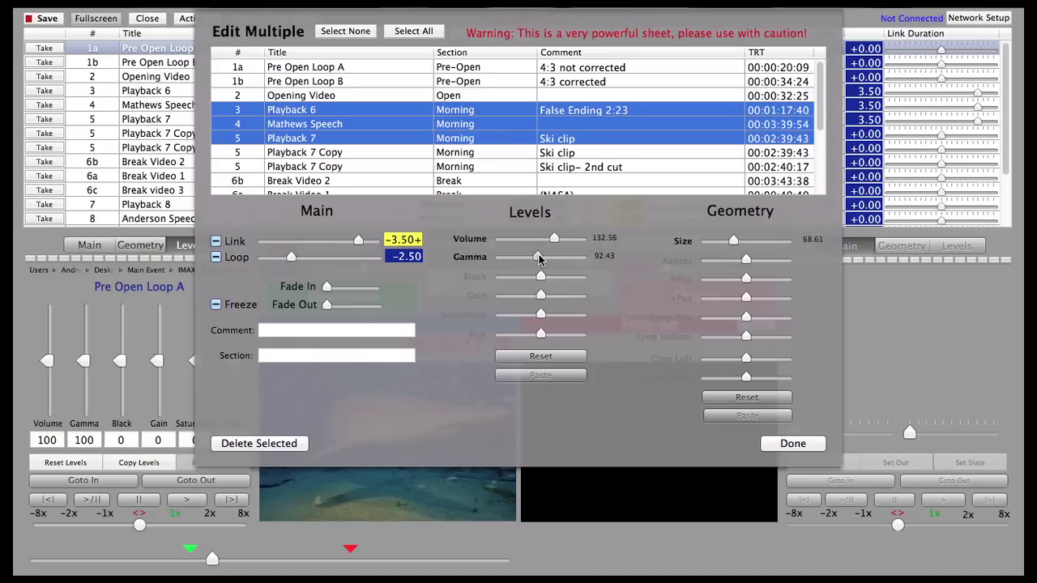
pyautogui.click(787, 443)
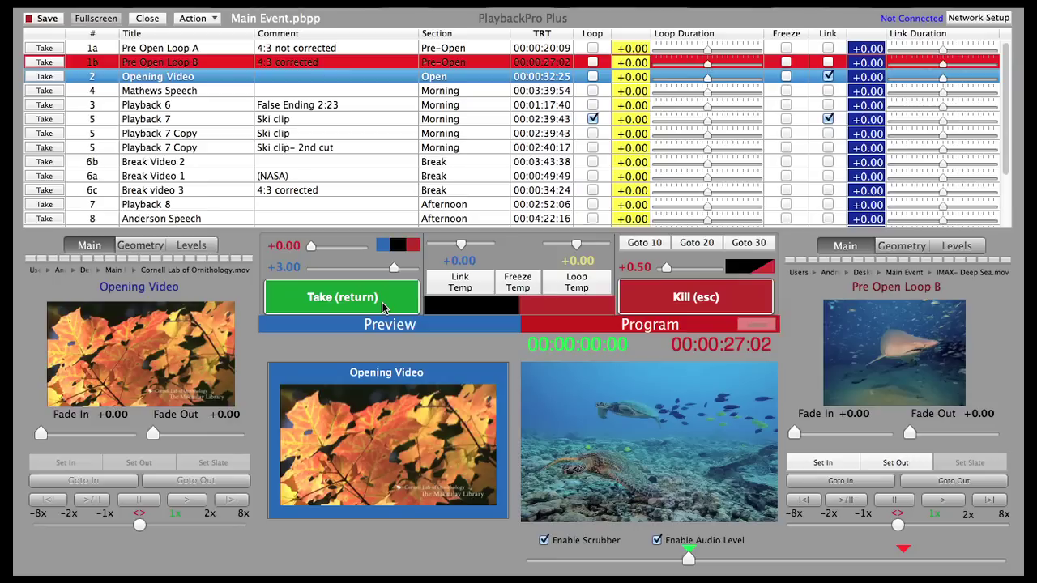
# - Try a take transition offset of -3.50, set it to 1.50, and turn on the temporary link for the live clip
pyautogui.moveTo(396, 268); pyautogui.dragTo(329, 273)
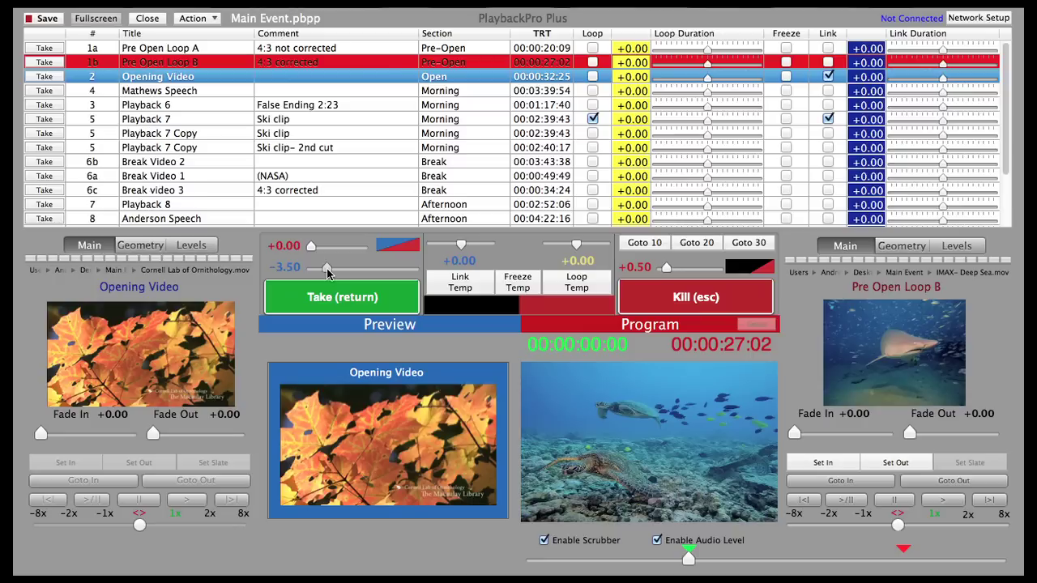
pyautogui.moveTo(329, 274); pyautogui.dragTo(382, 281)
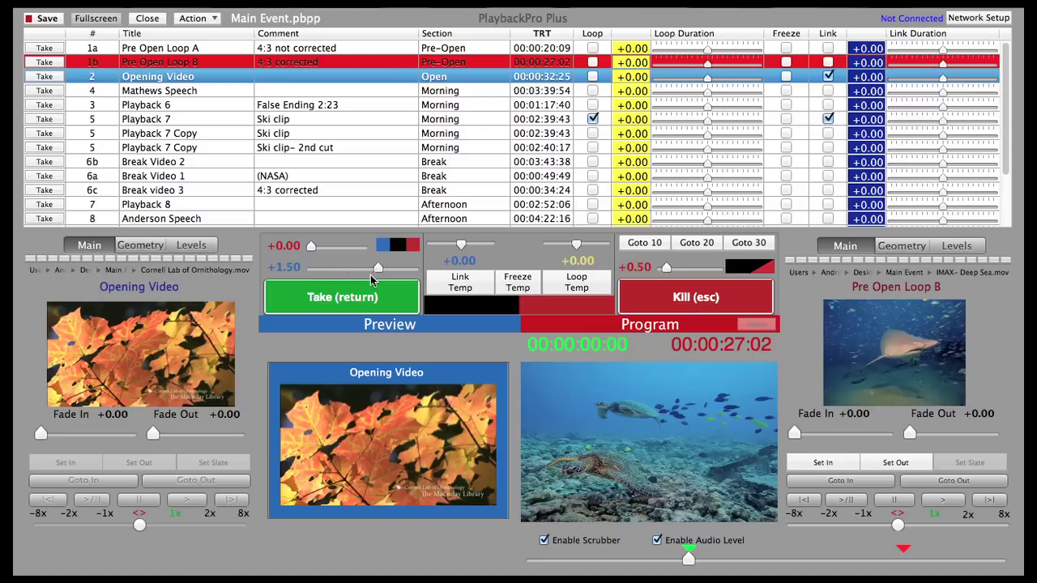
pyautogui.moveTo(315, 248)
pyautogui.mouseDown()
pyautogui.moveTo(340, 248)
pyautogui.moveTo(307, 254)
pyautogui.mouseUp()
pyautogui.click(459, 284)
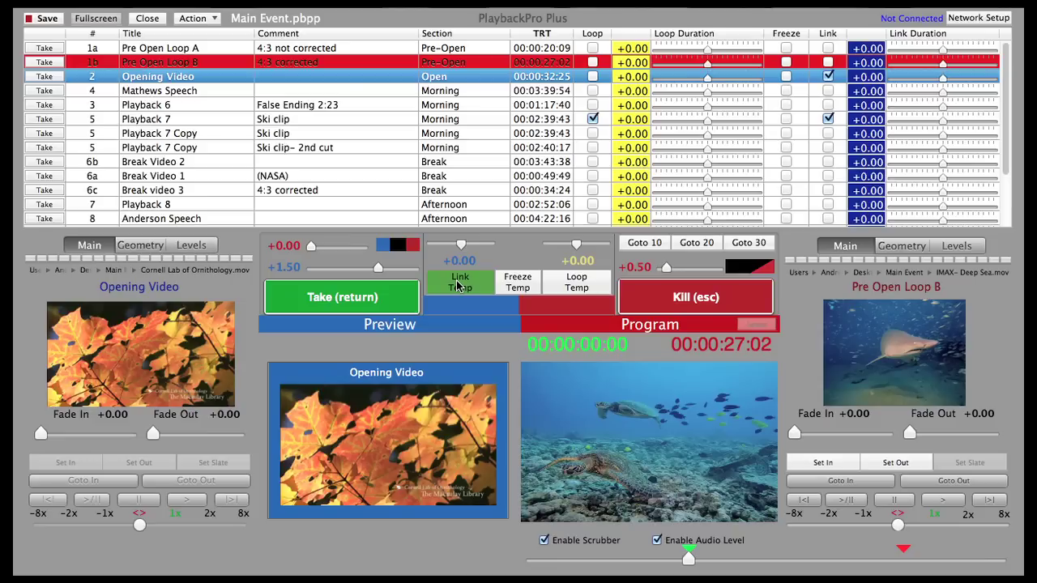
# - Turn off the live clip's temporary link and kill the Program playback
pyautogui.click(459, 286)
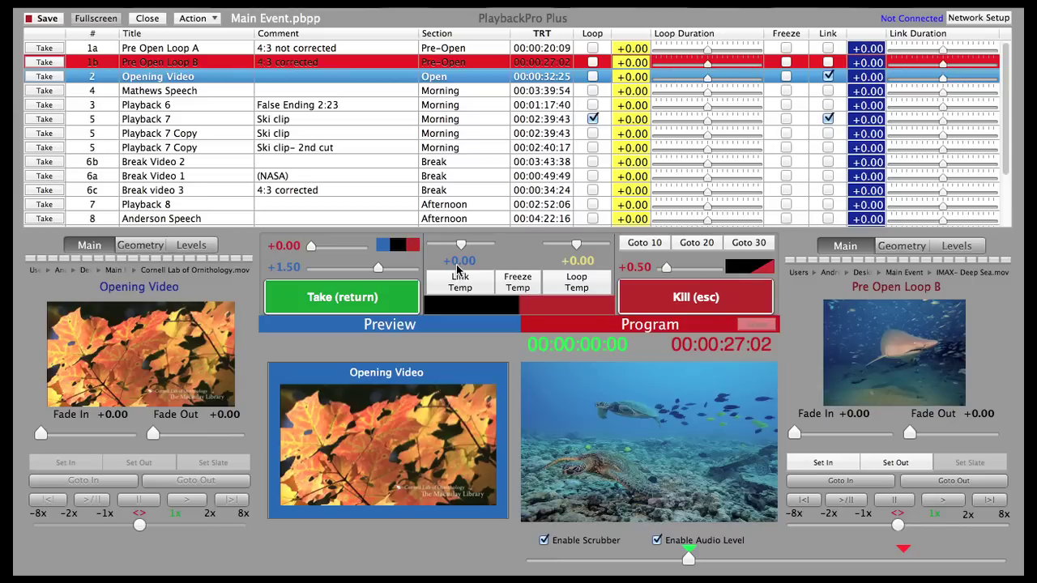
pyautogui.click(663, 308)
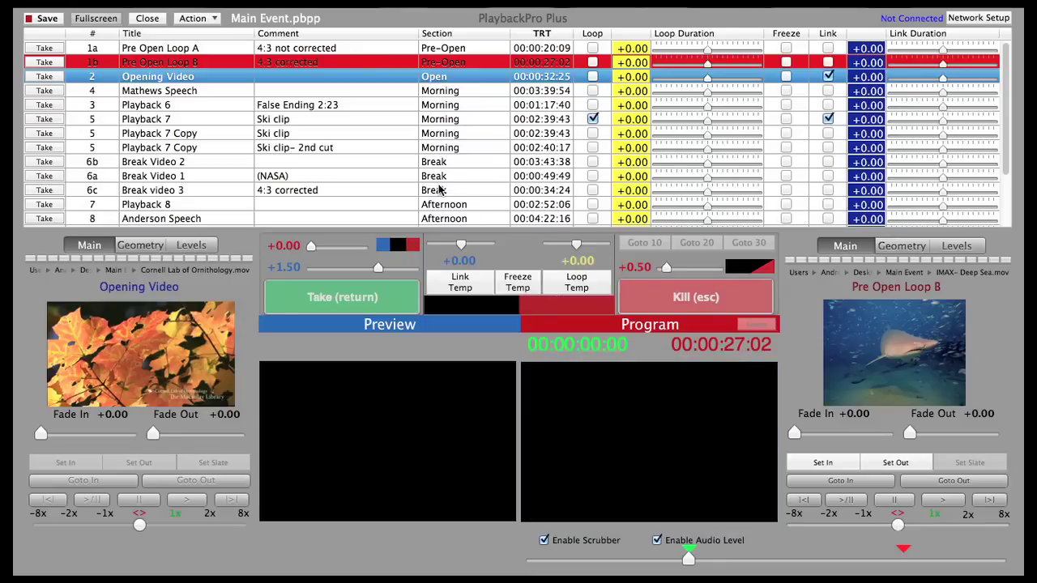
# - Turn on Link for Pre Open Loop B, take it to Program and adjust the temporary link duration
pyautogui.click(327, 63)
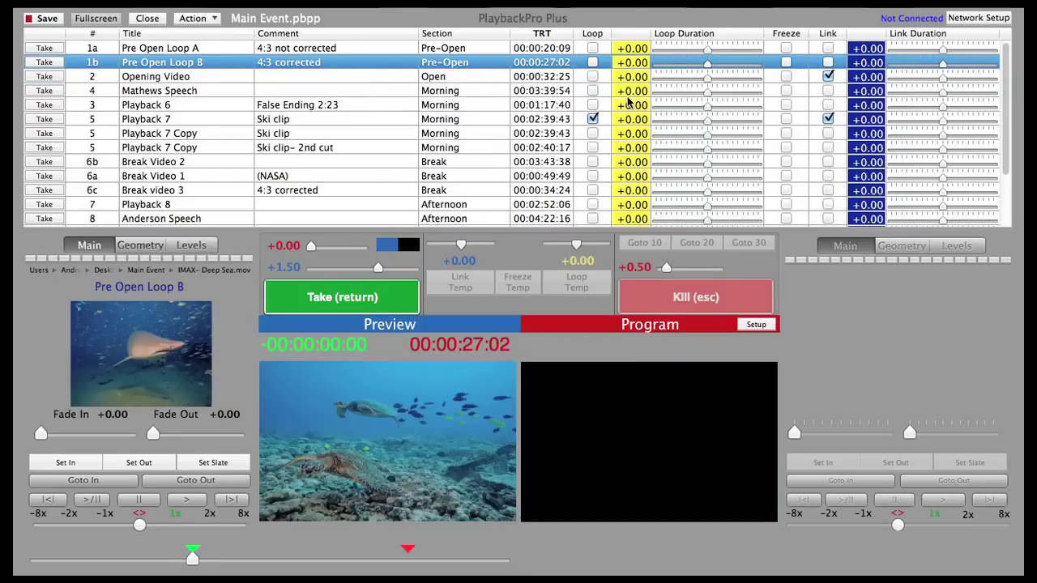
pyautogui.click(828, 62)
pyautogui.click(375, 297)
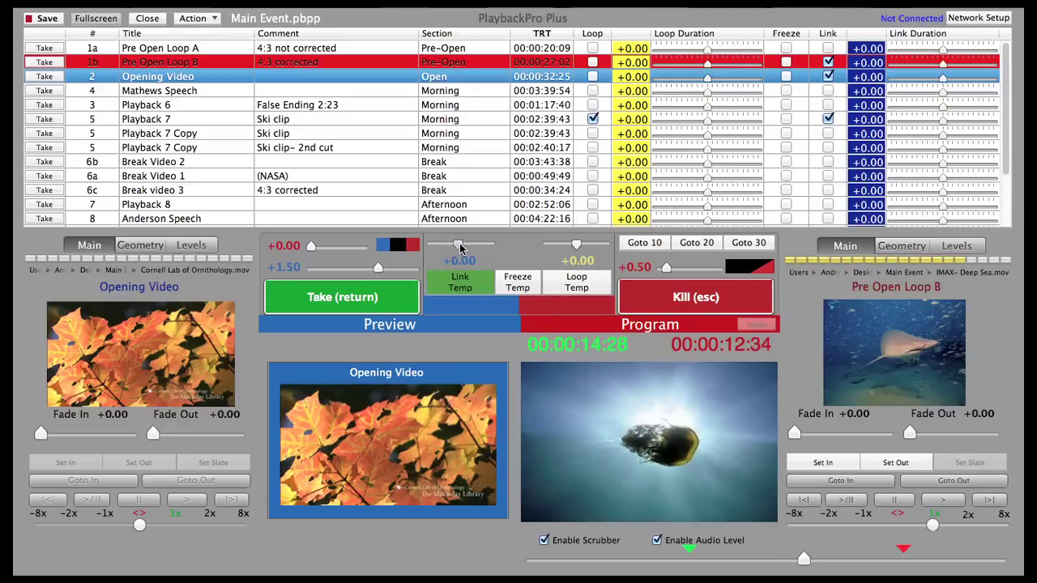
pyautogui.moveTo(460, 245)
pyautogui.mouseDown()
pyautogui.moveTo(443, 251)
pyautogui.moveTo(470, 253)
pyautogui.mouseUp()
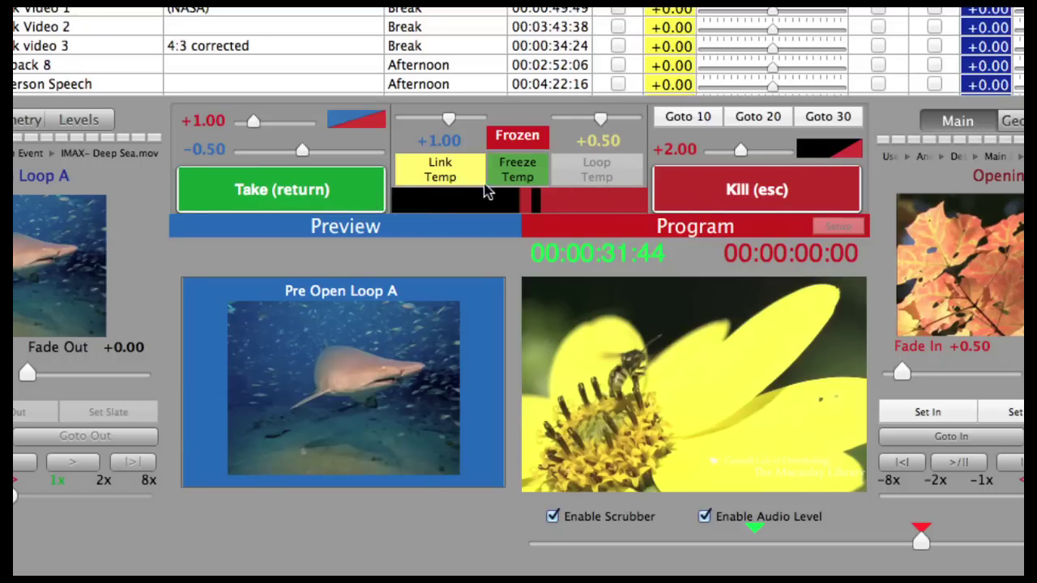
# - Take Pre Open Loop A to Program and turn on its temporary loop with a loop duration of 1.00
pyautogui.click(351, 191)
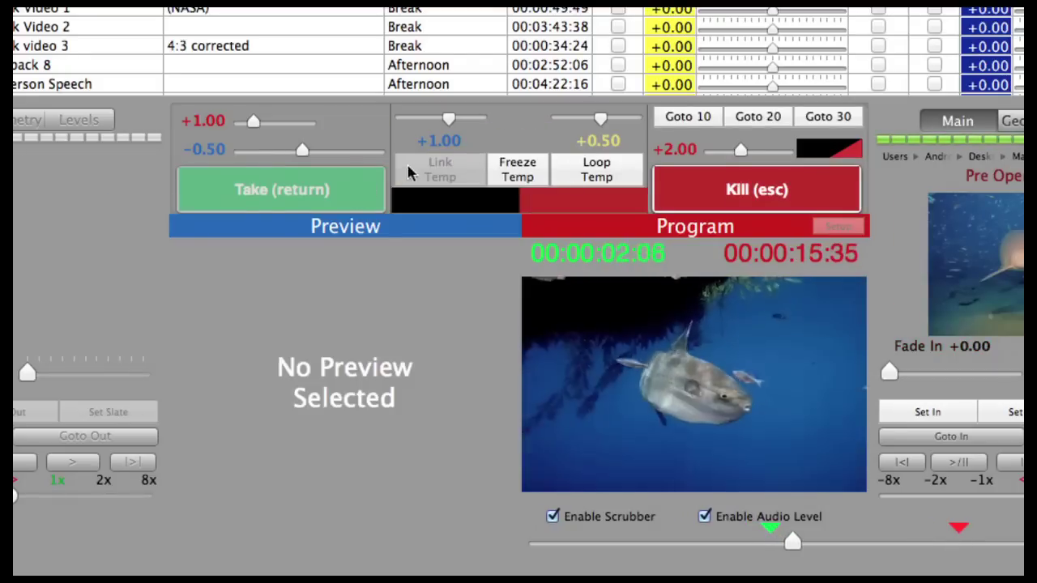
pyautogui.click(589, 177)
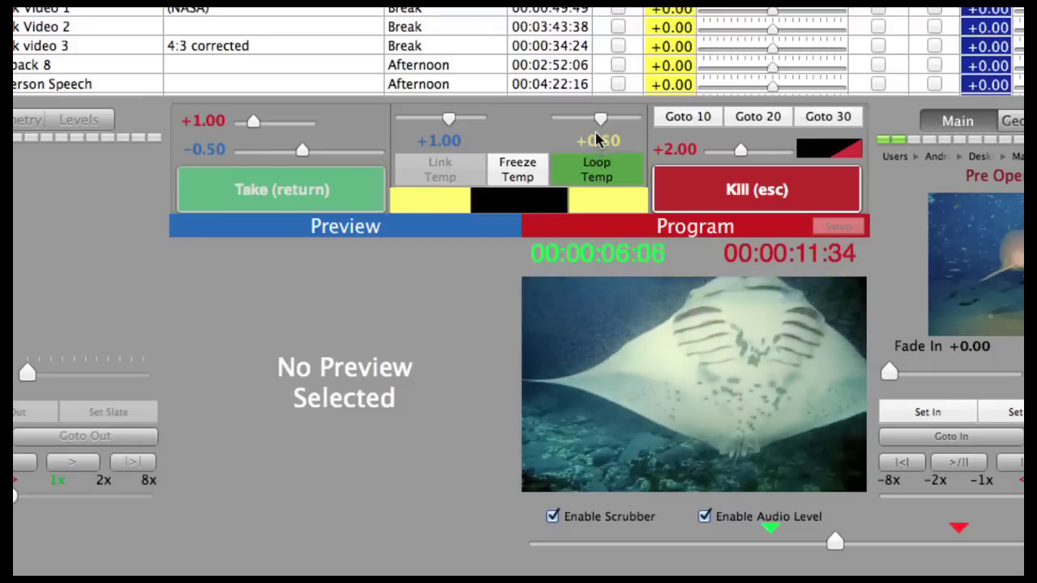
pyautogui.moveTo(599, 122)
pyautogui.mouseDown()
pyautogui.moveTo(585, 128)
pyautogui.moveTo(606, 128)
pyautogui.mouseUp()
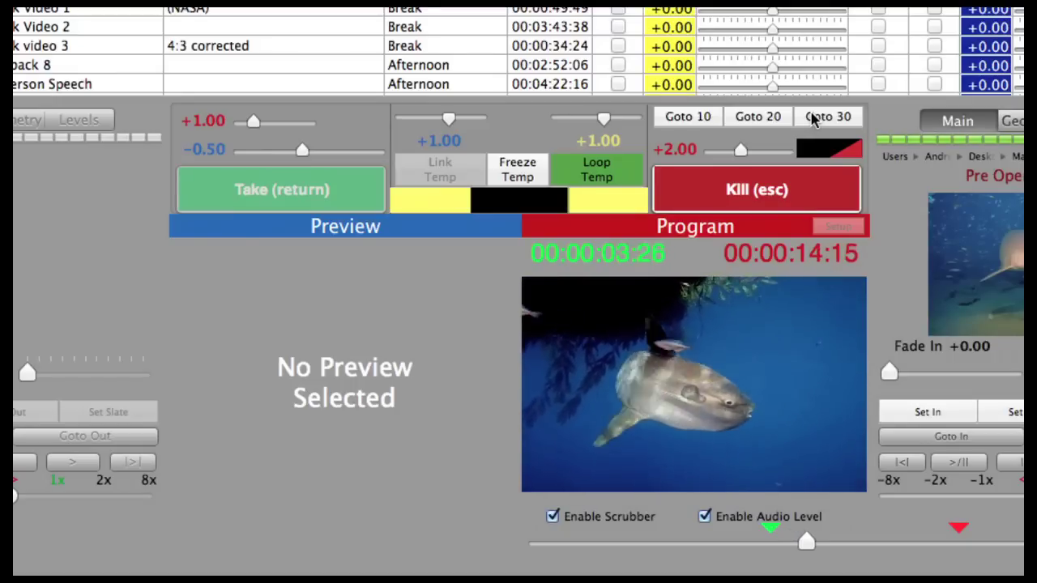
# - Jump the live clip to its 10, 20 and 30 second remaining points, and kill Program with a 2.00 fade
pyautogui.click(711, 118)
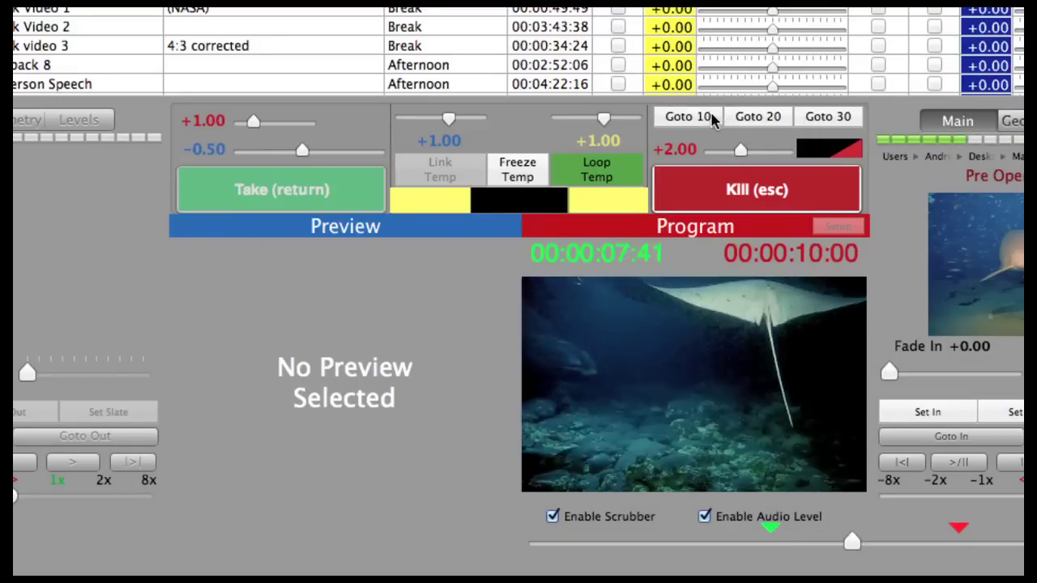
pyautogui.click(754, 119)
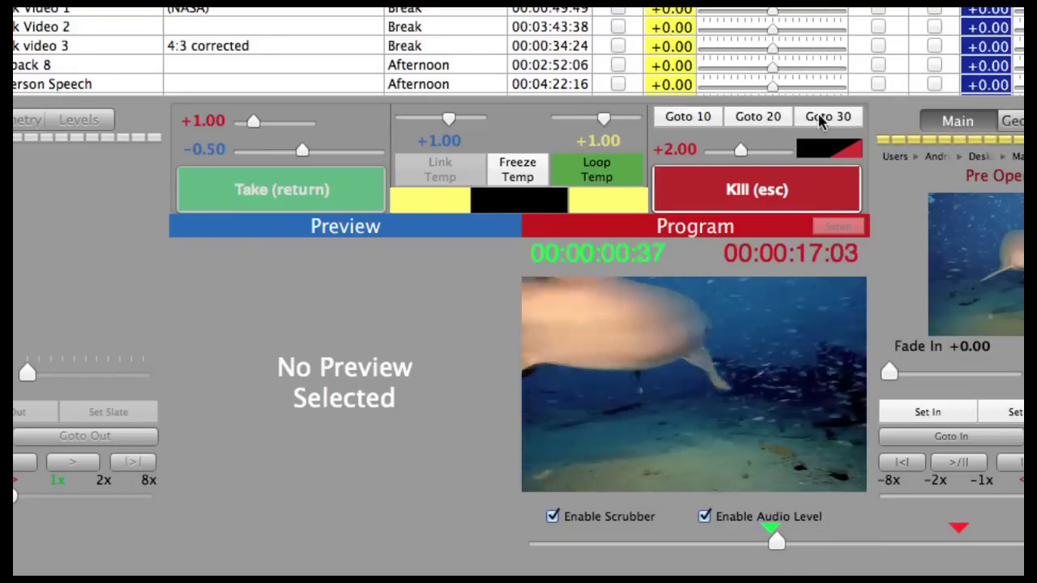
pyautogui.click(821, 120)
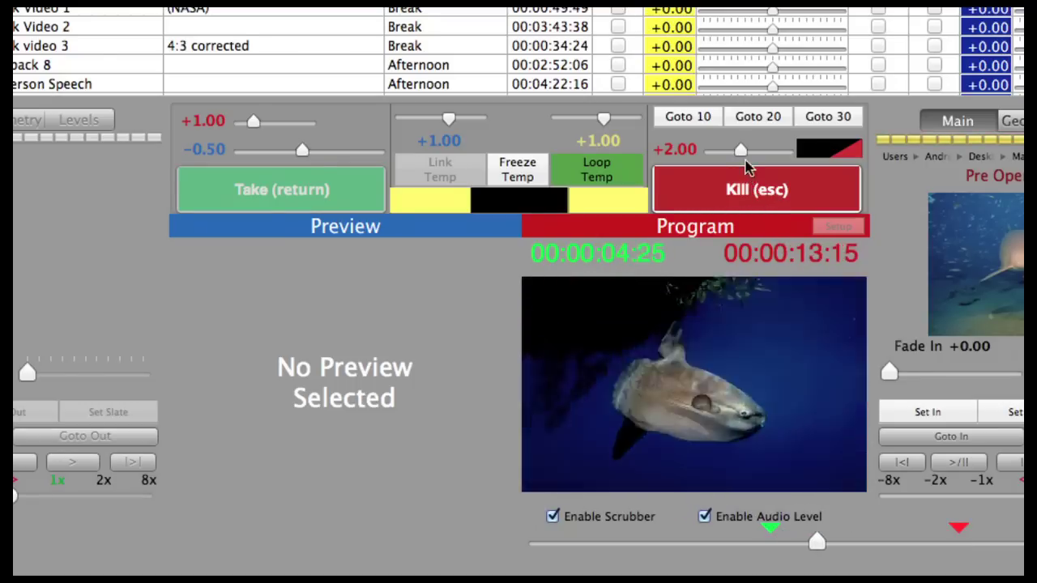
pyautogui.moveTo(741, 152)
pyautogui.mouseDown()
pyautogui.moveTo(791, 154)
pyautogui.moveTo(746, 170)
pyautogui.mouseUp()
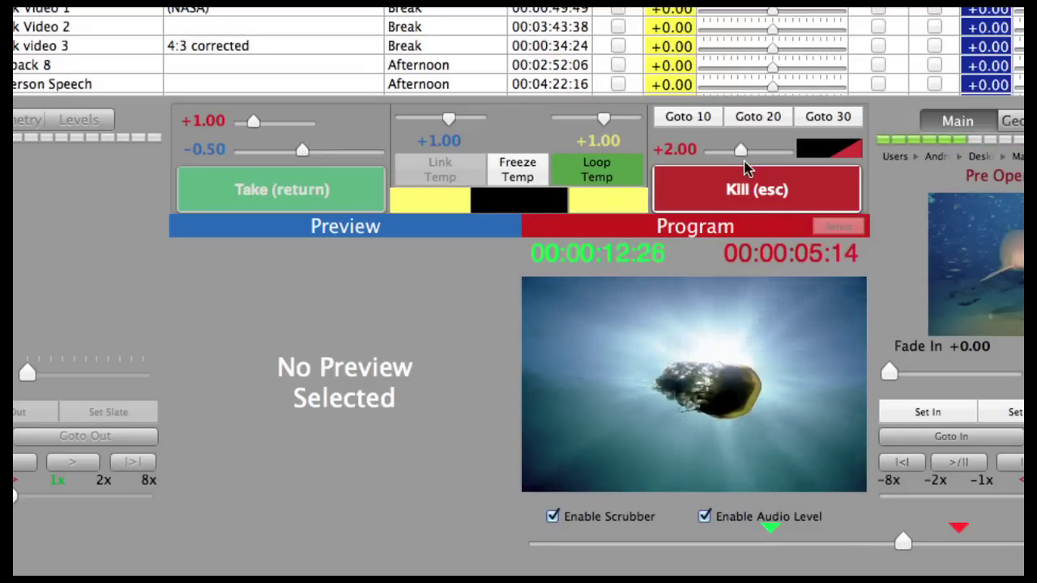
pyautogui.click(747, 189)
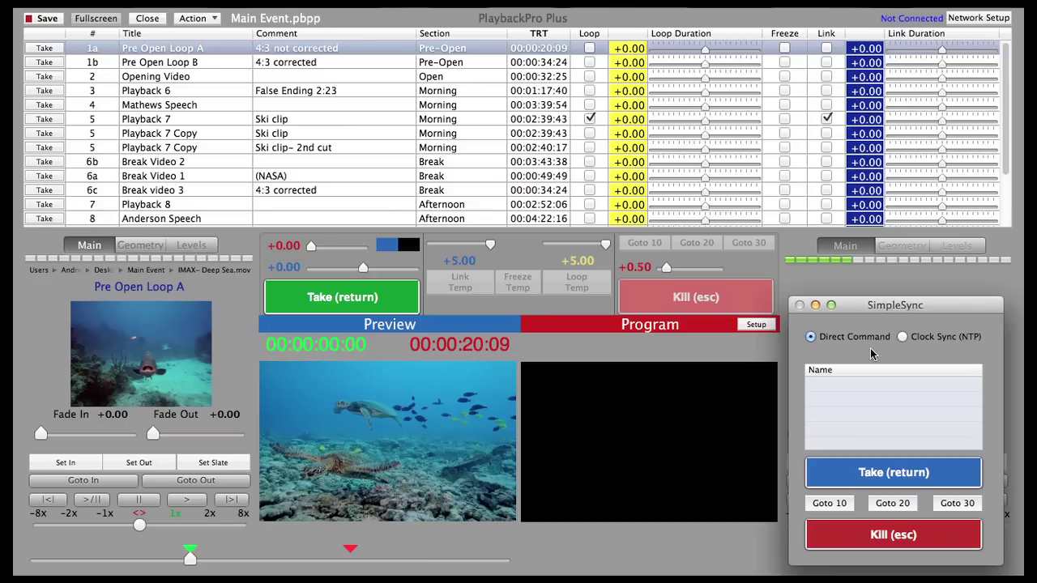
# - Set the network connection to Simple Sync with the name Center Screen, keeping the delay at 0 seconds
pyautogui.click(964, 20)
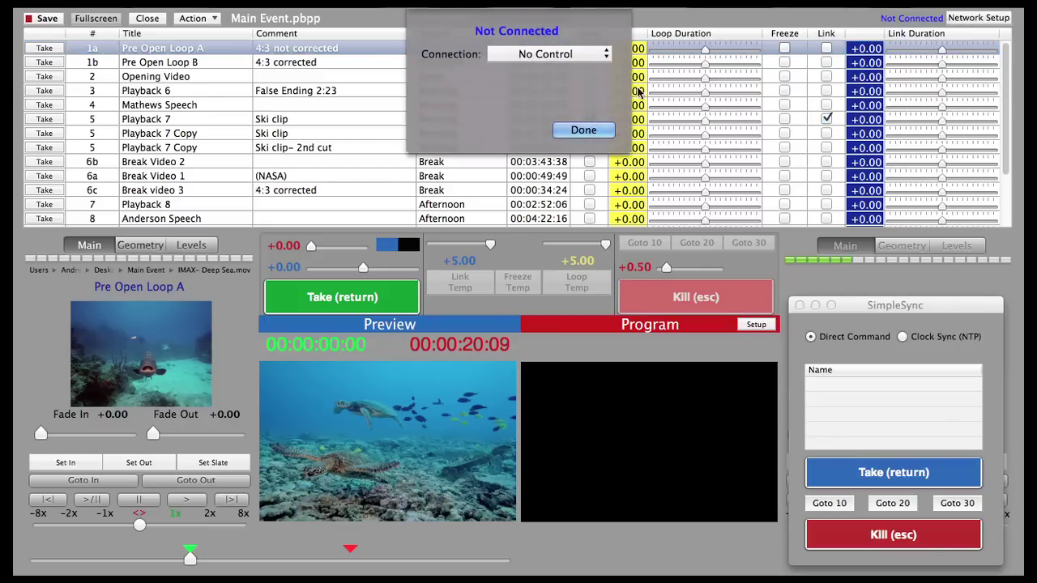
pyautogui.click(577, 54)
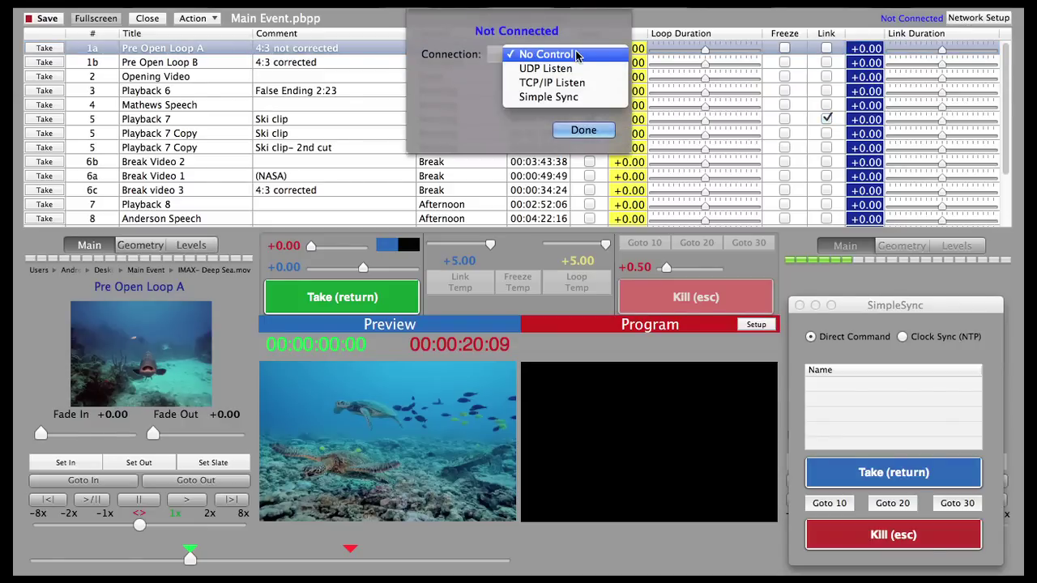
pyautogui.click(574, 96)
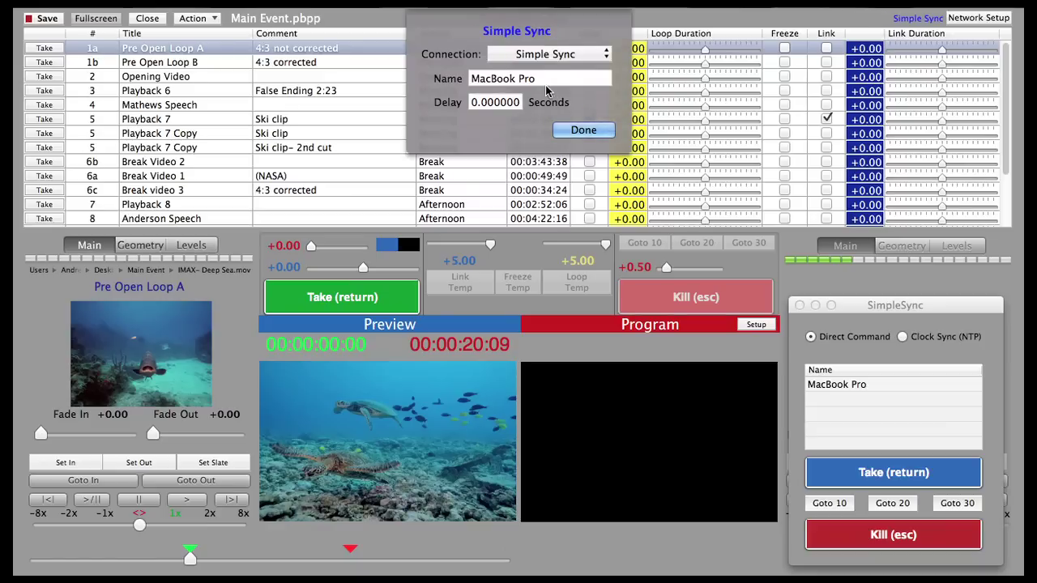
pyautogui.tripleClick(541, 78)
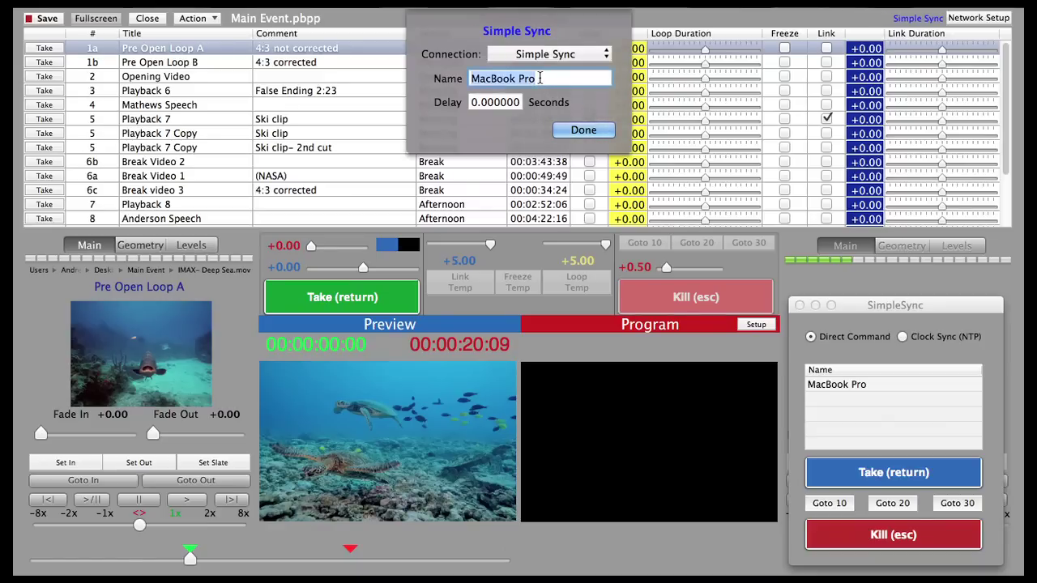
pyautogui.write('Cen')
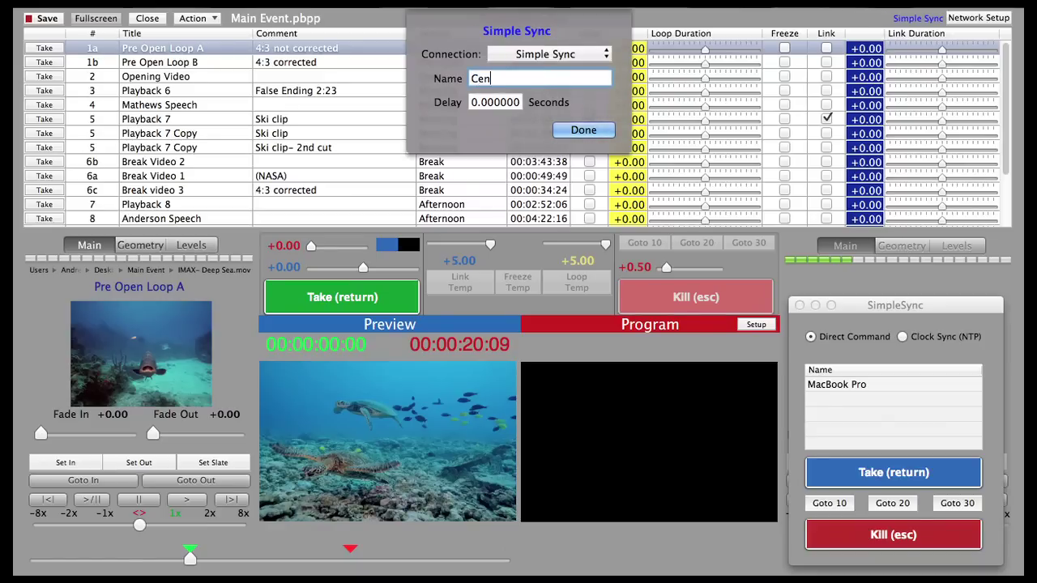
pyautogui.write('ter Screen')
pyautogui.press('Tab')
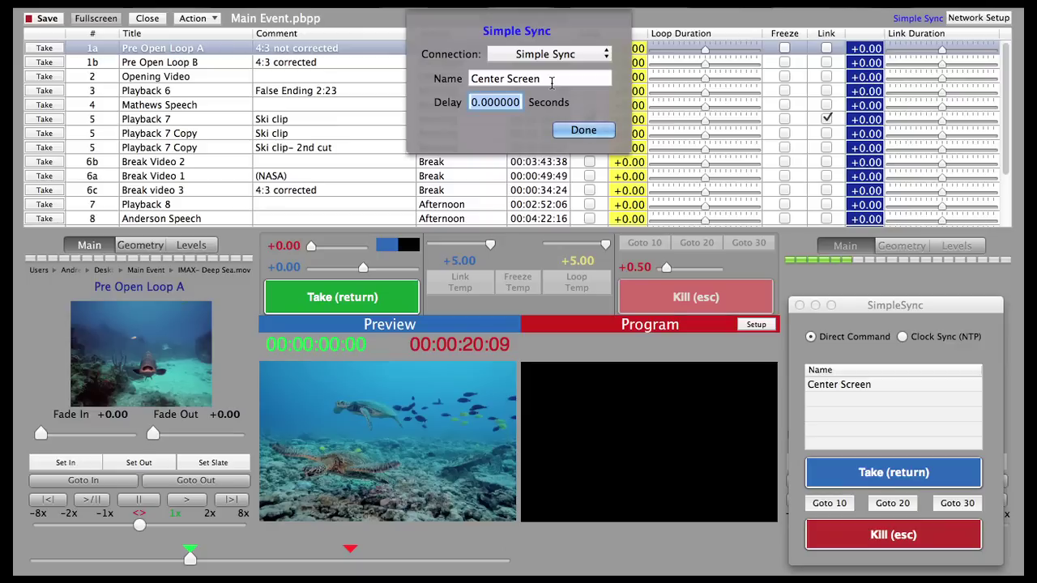
pyautogui.click(582, 129)
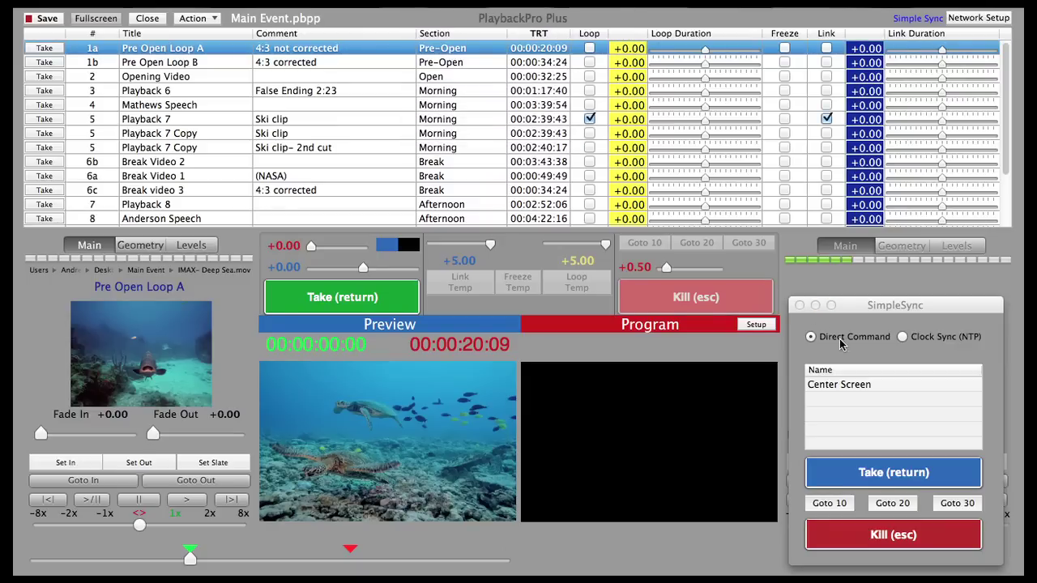
# - Switch to SimpleSync and, with Direct Command, remotely move the Preview selection to Mathews Speech, clip 3 and clip 1a
pyautogui.click(857, 359)
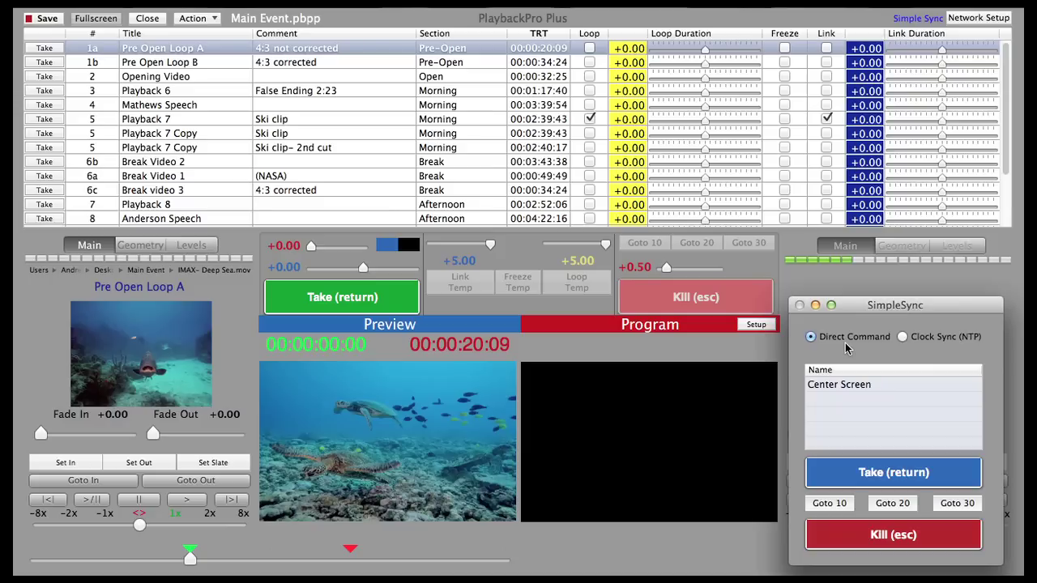
pyautogui.press('Down')
pyautogui.press('Down')
pyautogui.press('Down')
pyautogui.press('Down')
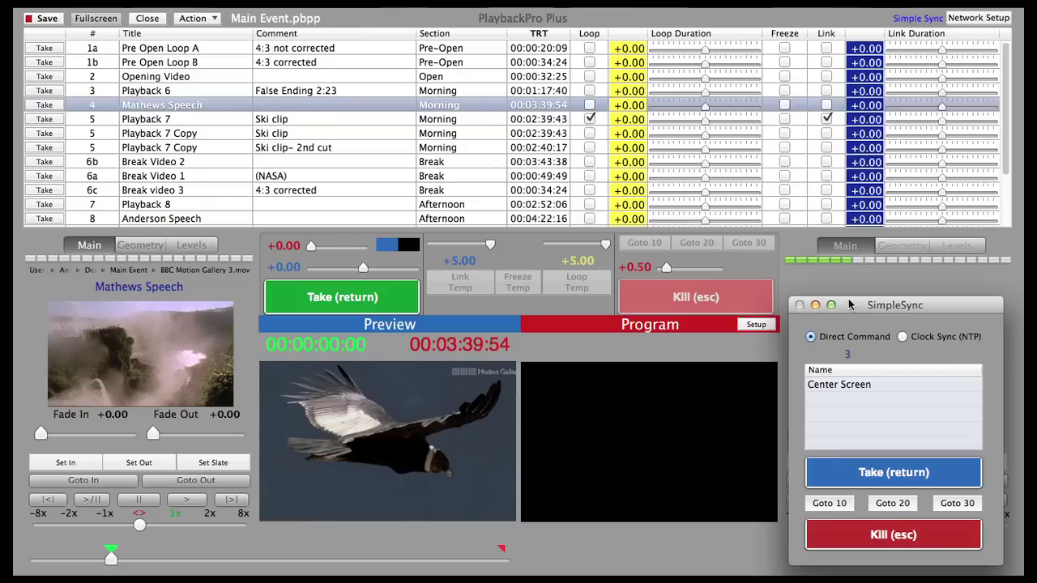
pyautogui.press('Up')
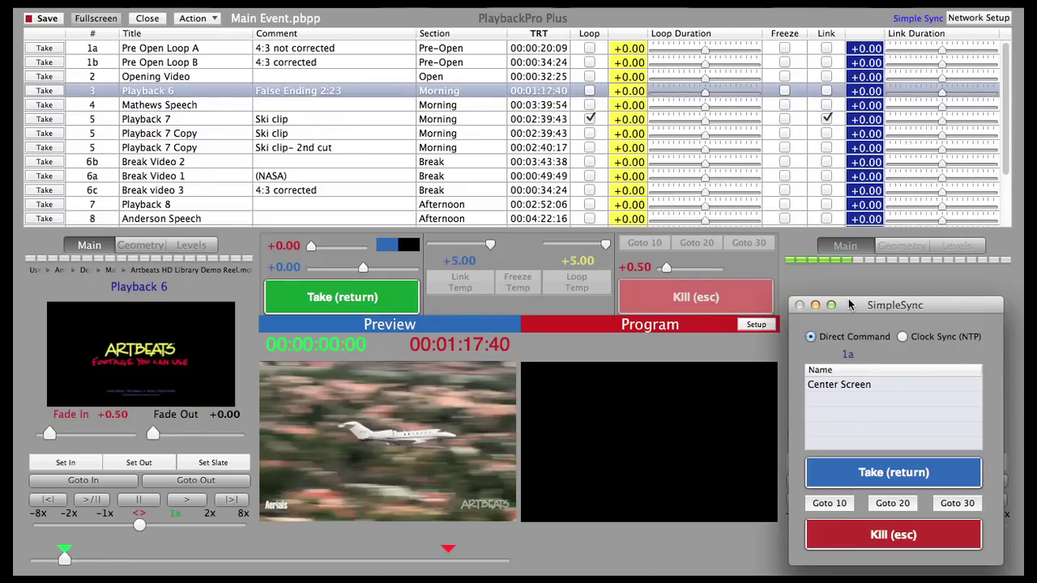
pyautogui.press('Return')
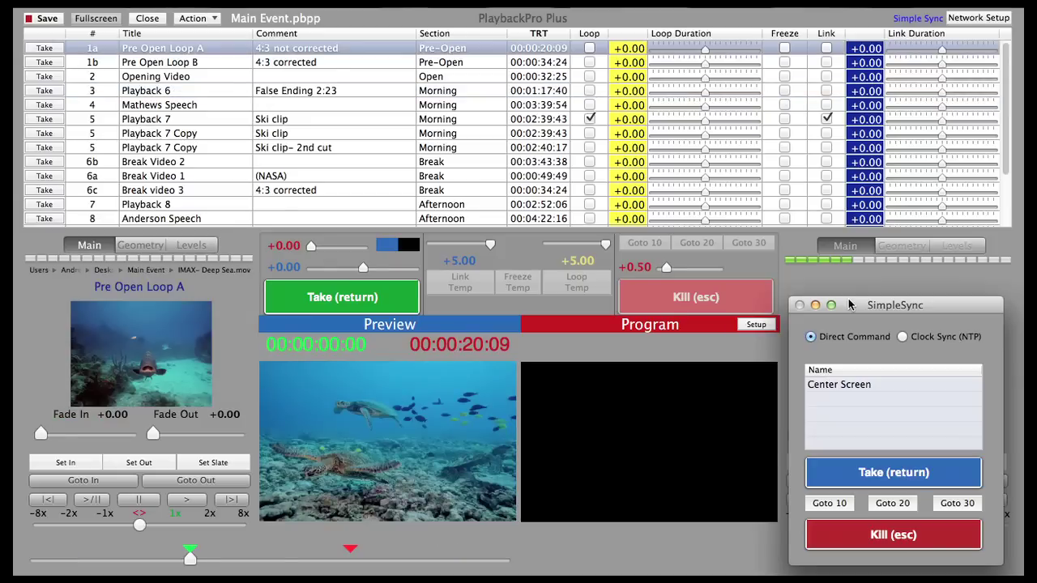
# - From SimpleSync, take Pre Open Loop A to Program, send it to the 10 and 20 second marks, and kill playback
pyautogui.click(865, 476)
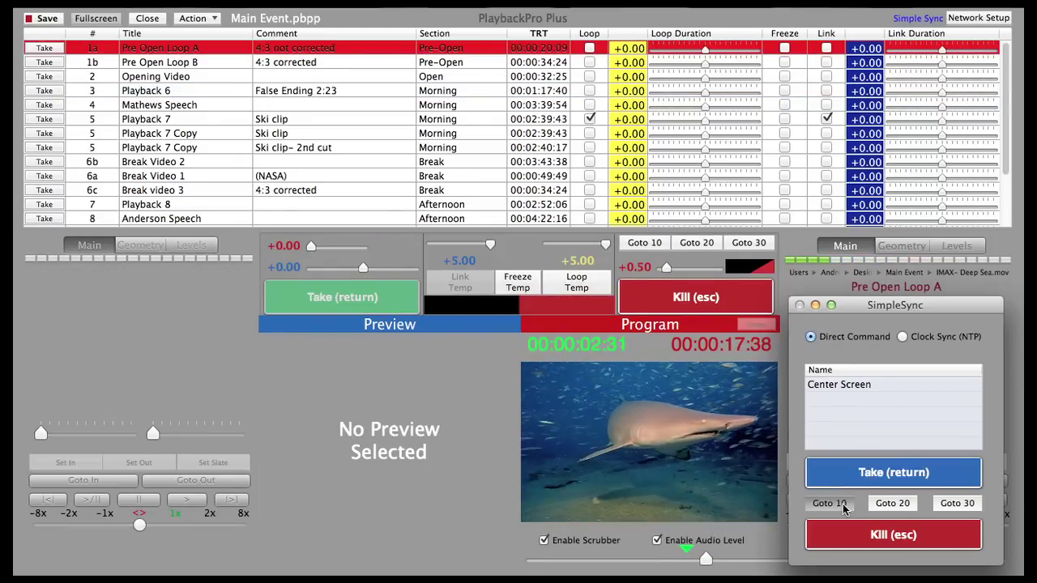
pyautogui.click(847, 504)
pyautogui.click(884, 504)
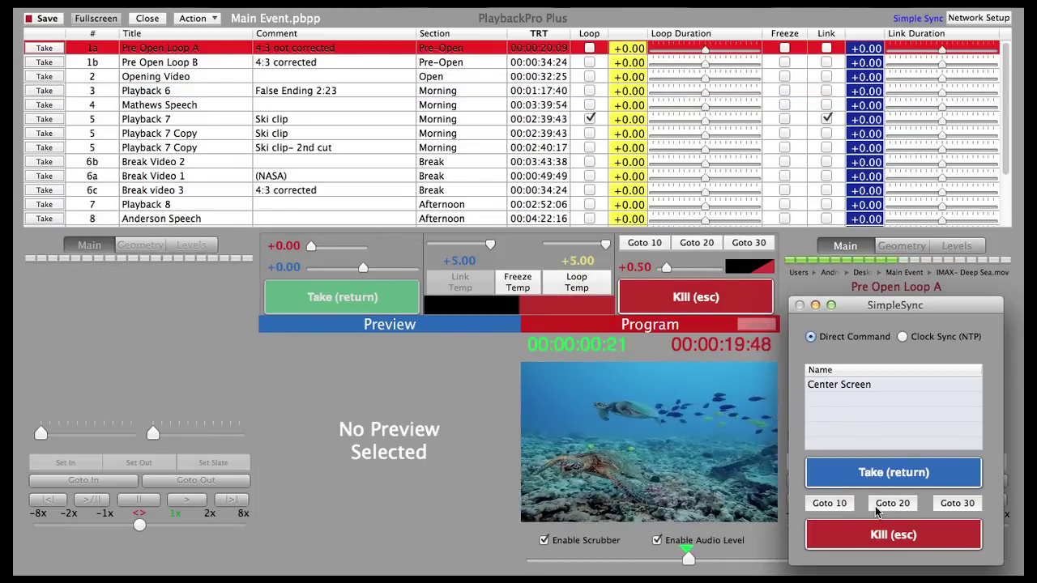
pyautogui.click(877, 535)
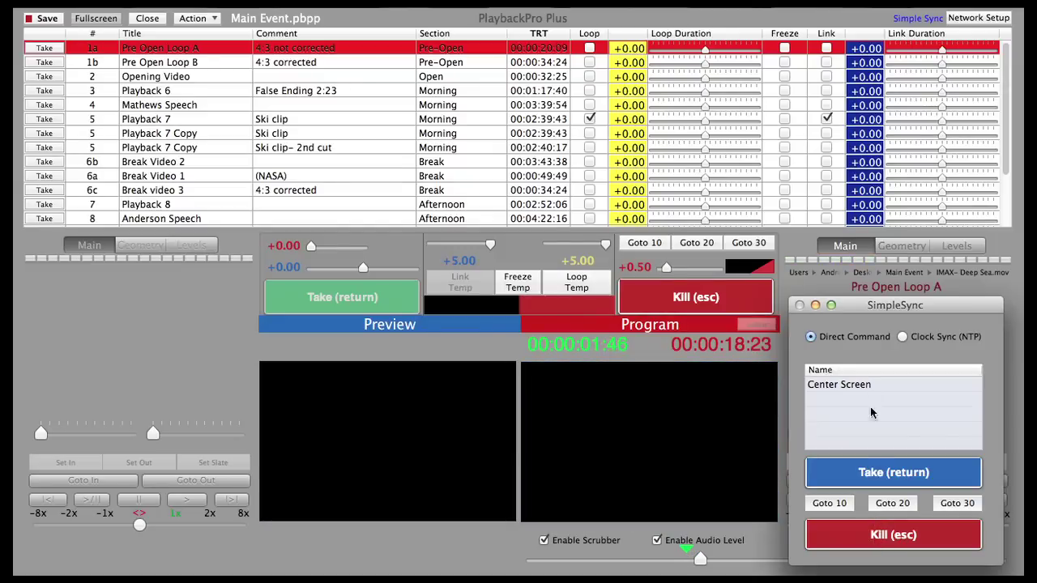
# - Reopen the network setup and show the available connection types
pyautogui.click(956, 20)
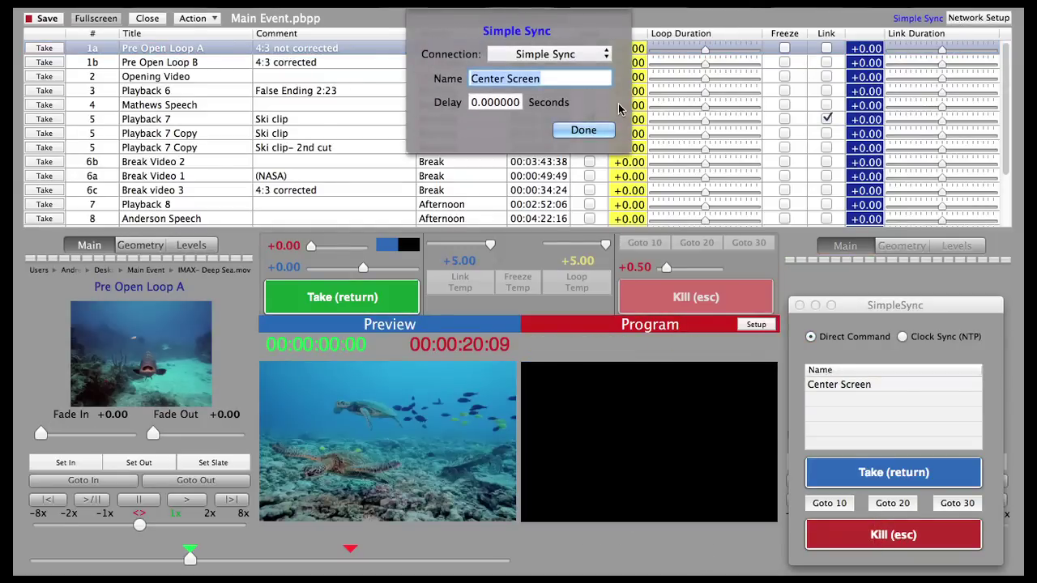
pyautogui.click(547, 57)
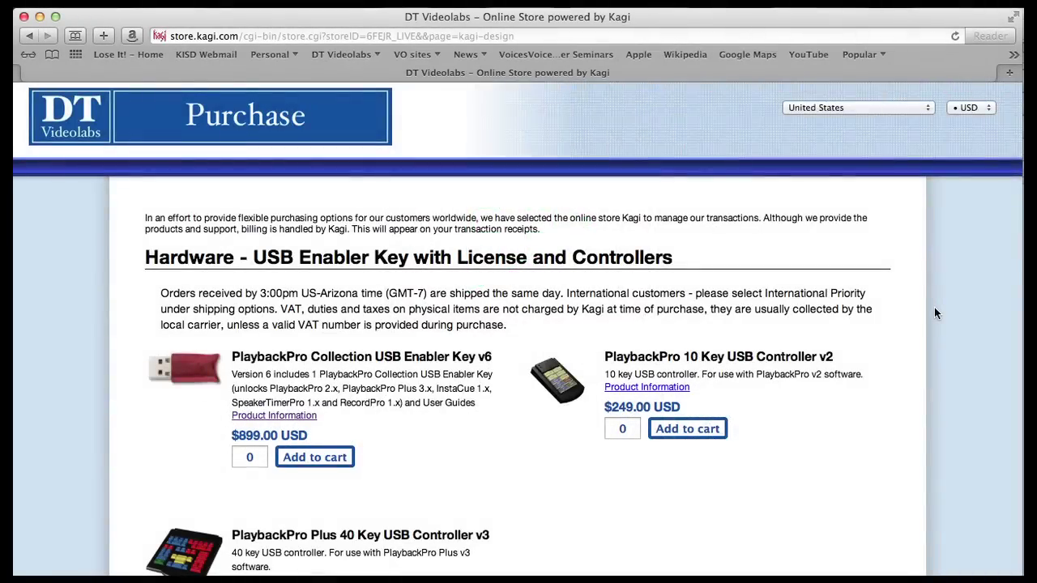
# - In the browser, look through the DT Videolabs store's hardware products and the download page's application list
pyautogui.scroll(-1, 934, 307)
pyautogui.scroll(-4, 935, 309)
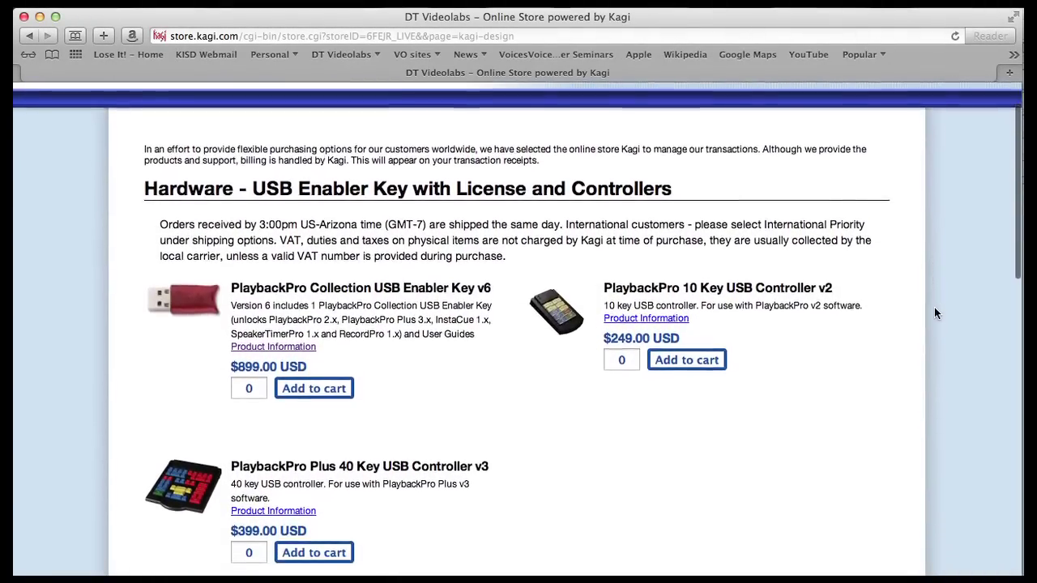
pyautogui.scroll(-3, 936, 314)
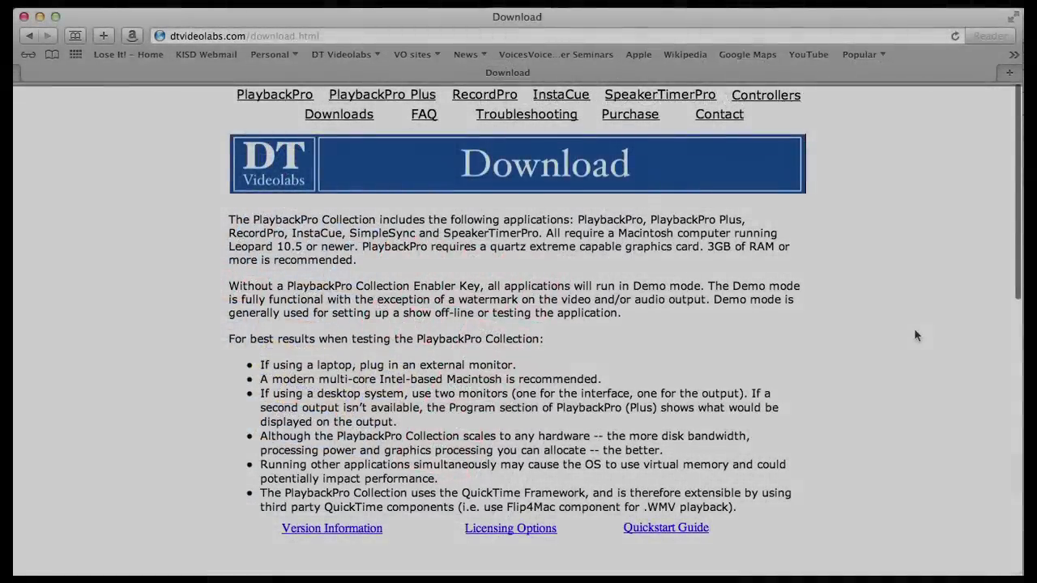
pyautogui.scroll(-10, 915, 336)
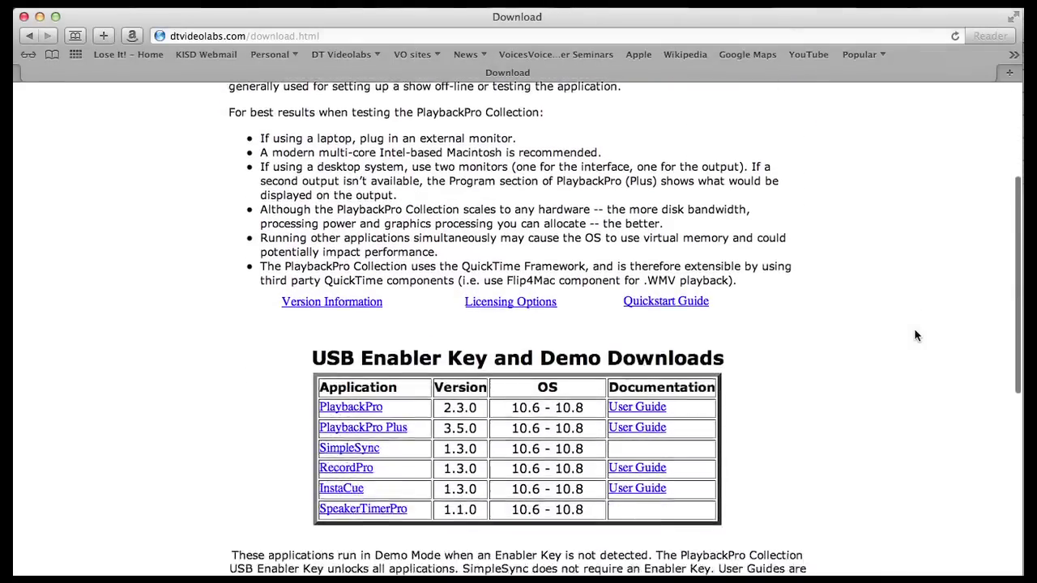